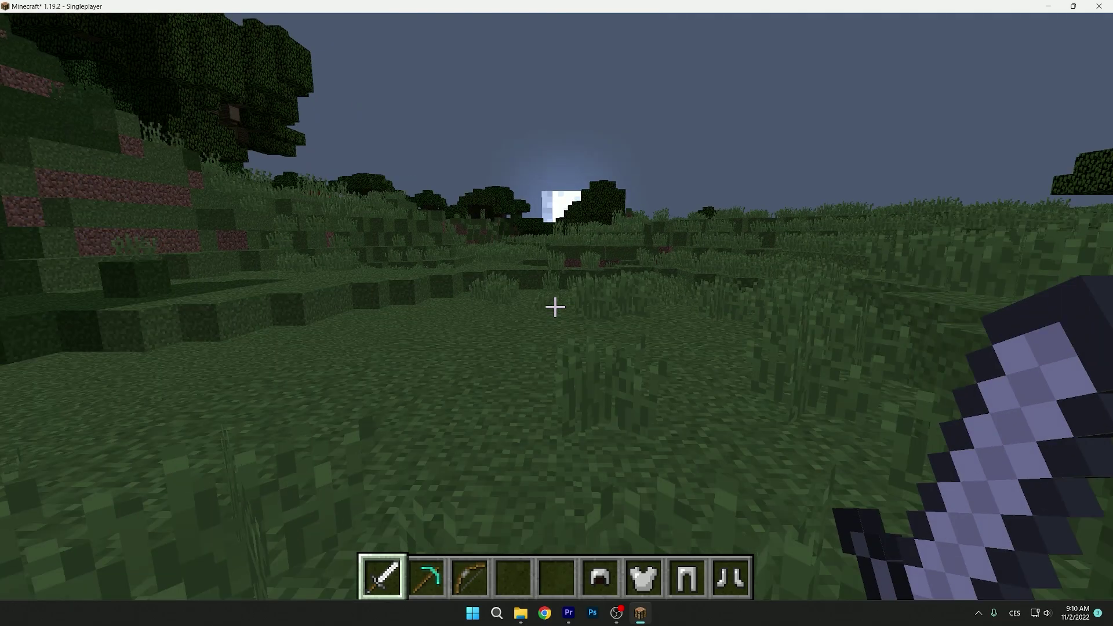
# Step: Walk forward through the plains and show the debug overlay to examine the game's frame rate
pyautogui.press('w')
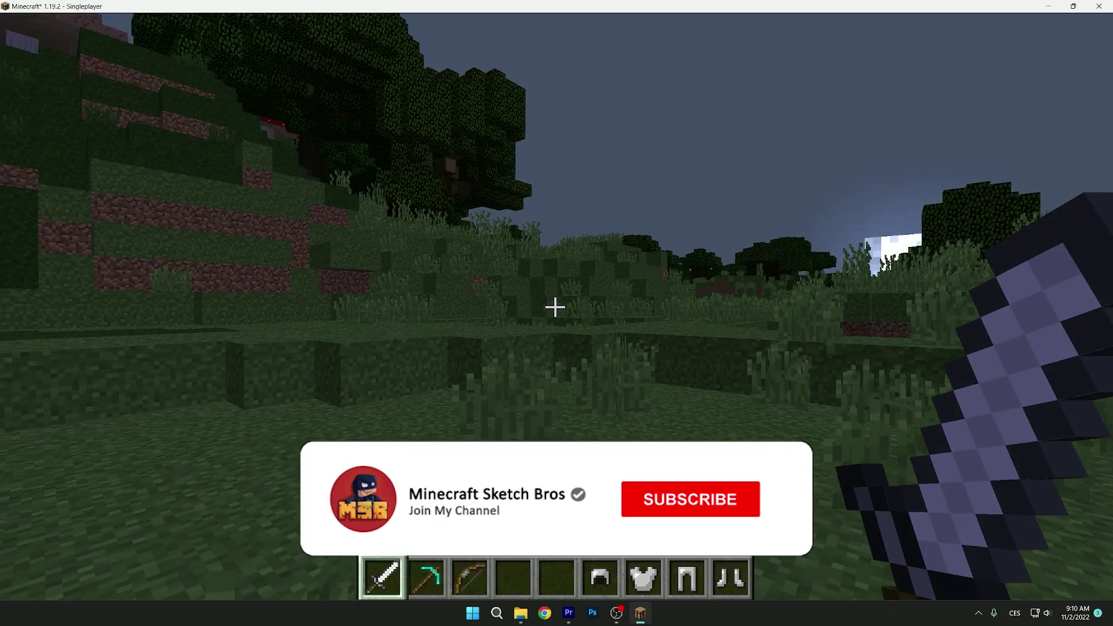
pyautogui.press('F3')
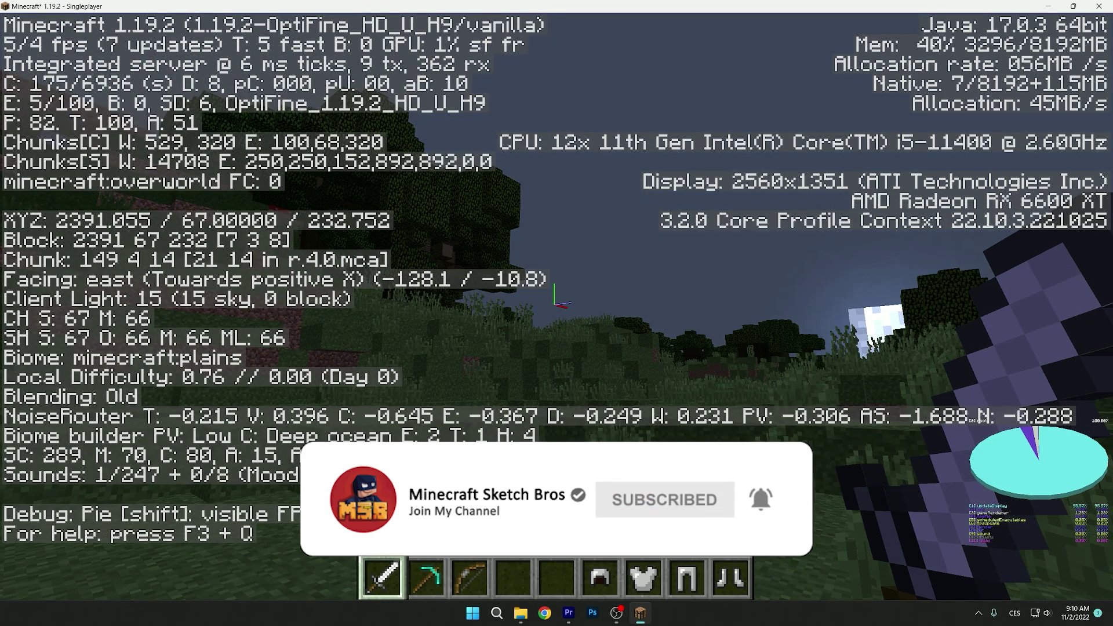
pyautogui.press('w')
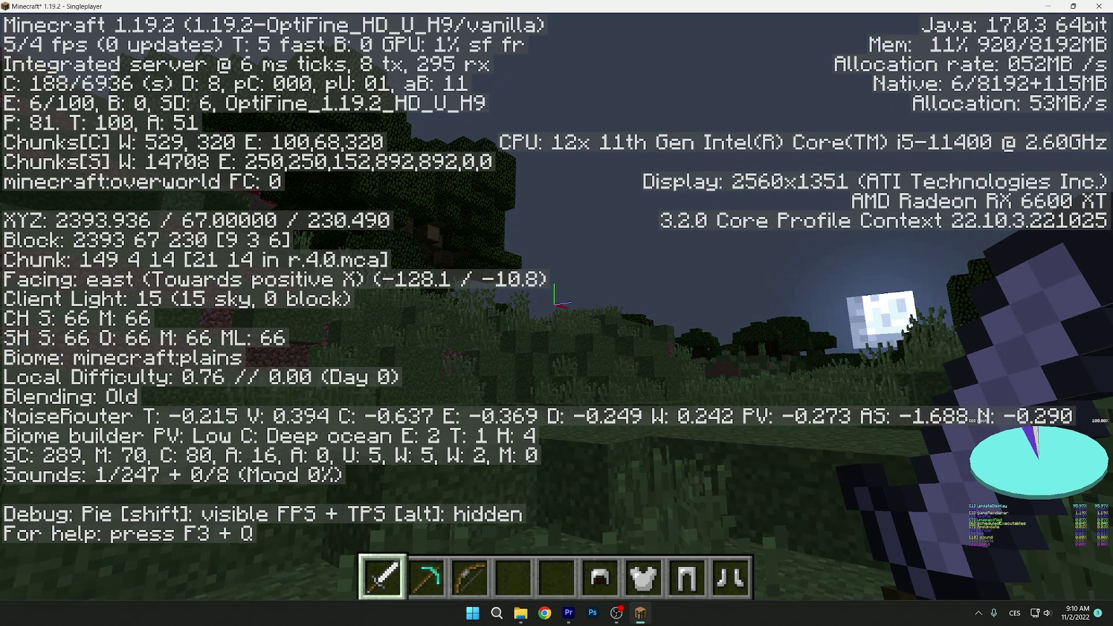
pyautogui.press('w')
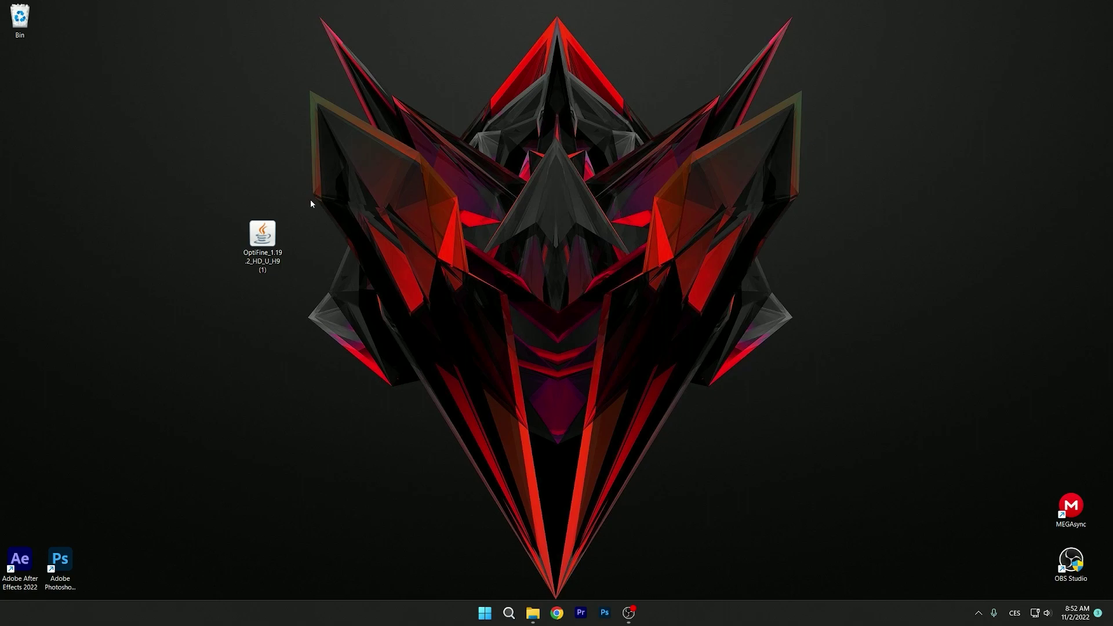
# Step: Install OptiFine from the OptiFine_1.19.2_HD_U_H9 (1) file on the desktop and move the installer to the Bin
pyautogui.moveTo(235, 226)
pyautogui.mouseDown()
pyautogui.moveTo(200, 193)
pyautogui.moveTo(255, 232)
pyautogui.mouseUp()
pyautogui.moveTo(200, 165); pyautogui.dragTo(400, 330)
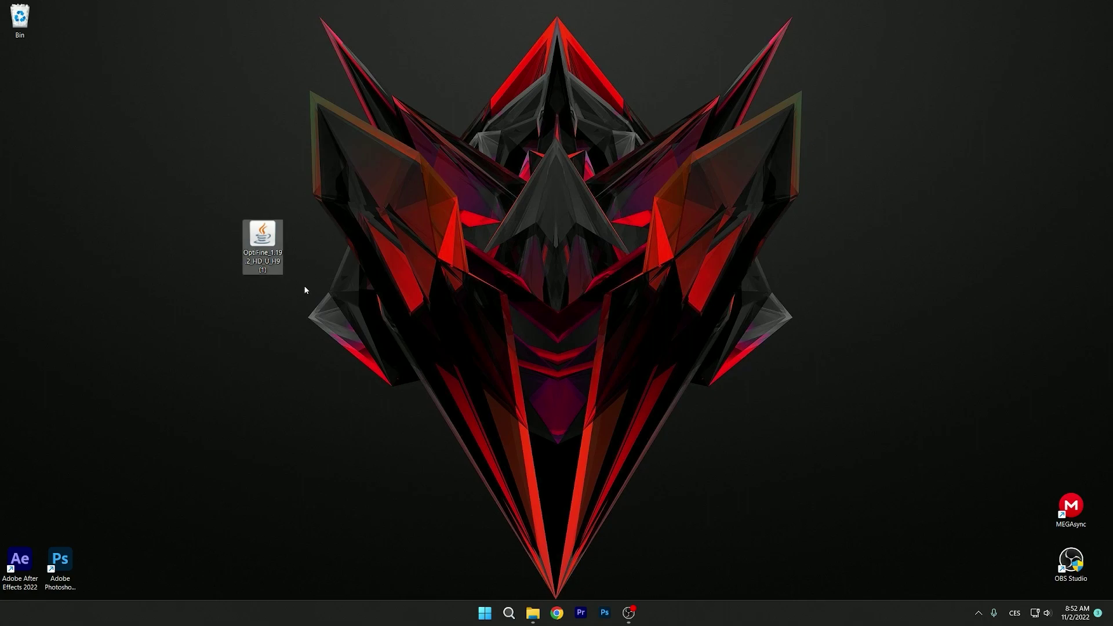
pyautogui.doubleClick(266, 247)
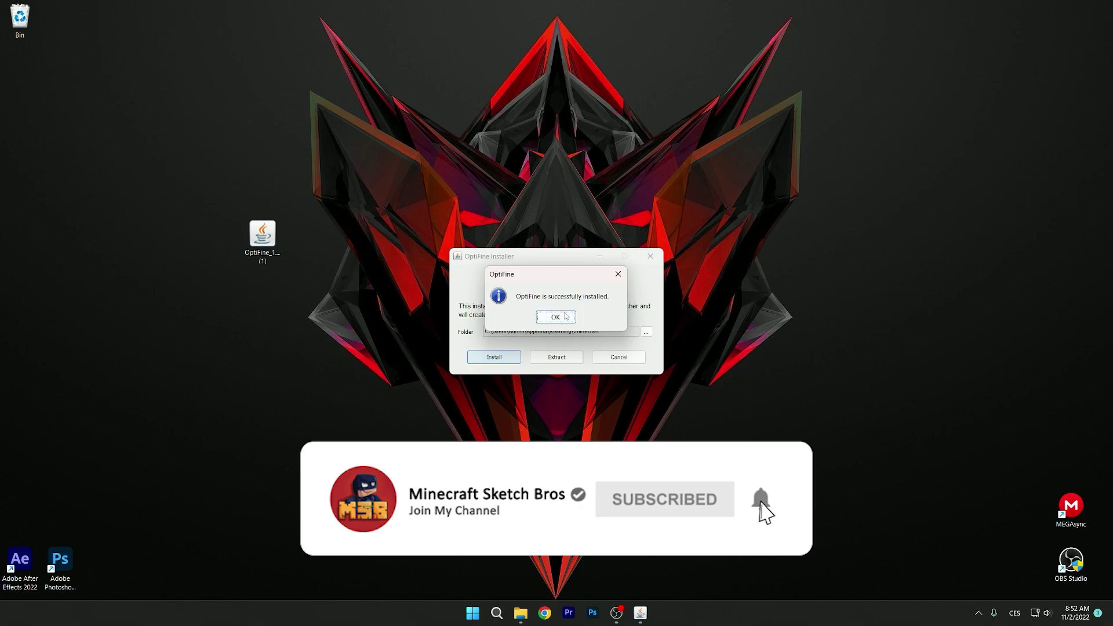
pyautogui.click(554, 317)
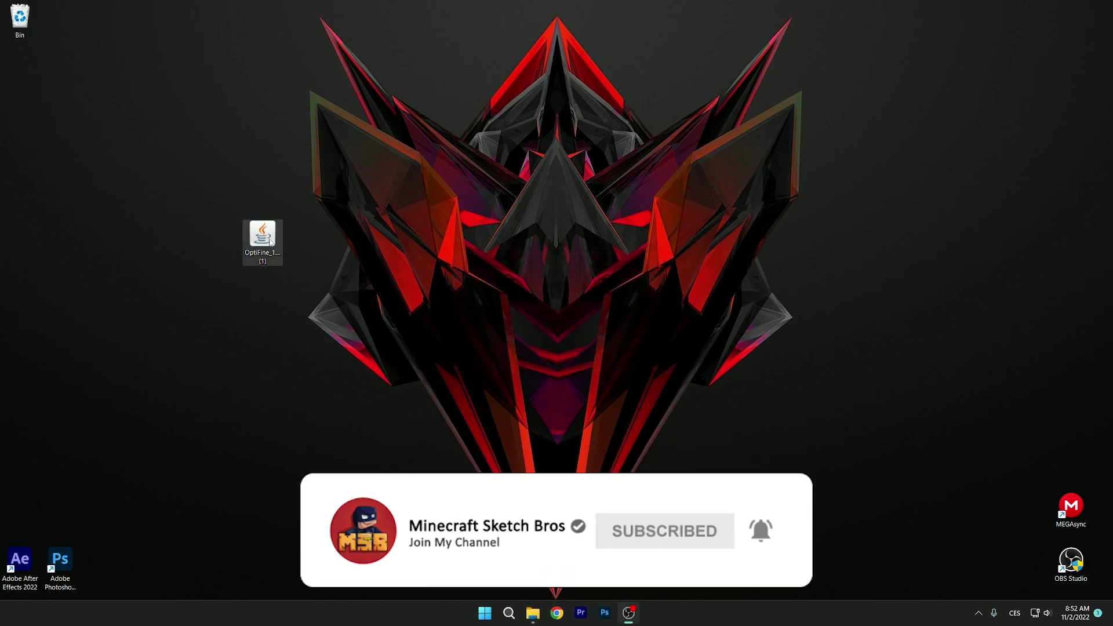
pyautogui.moveTo(262, 235); pyautogui.dragTo(20, 17)
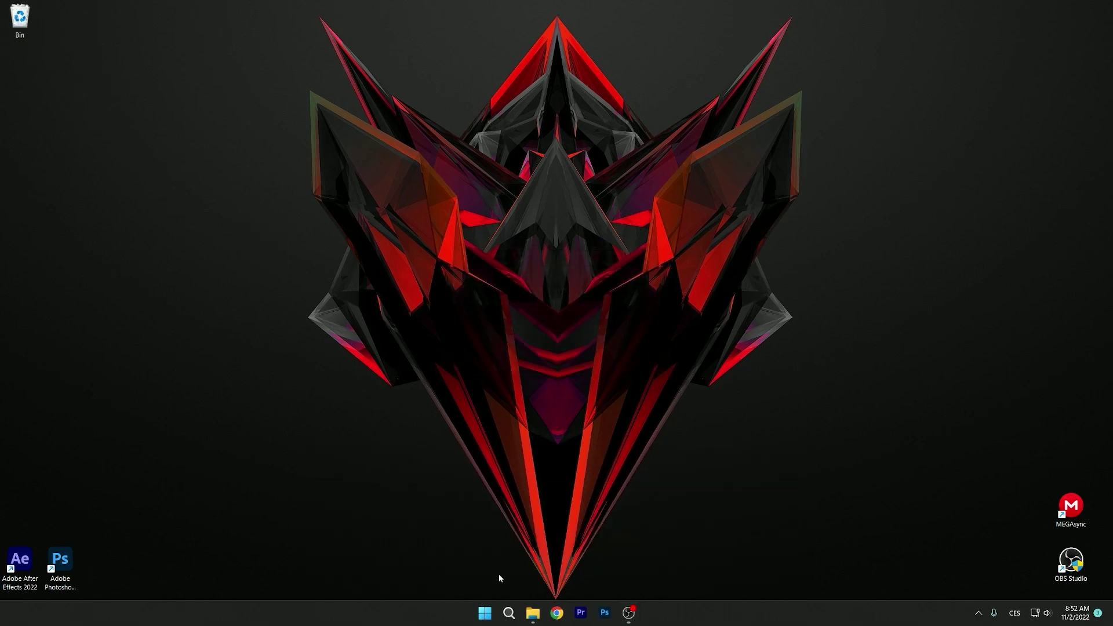
# Step: Search Windows for Minecraft and open the Minecraft Launcher
pyautogui.click(509, 613)
pyautogui.write('Min')
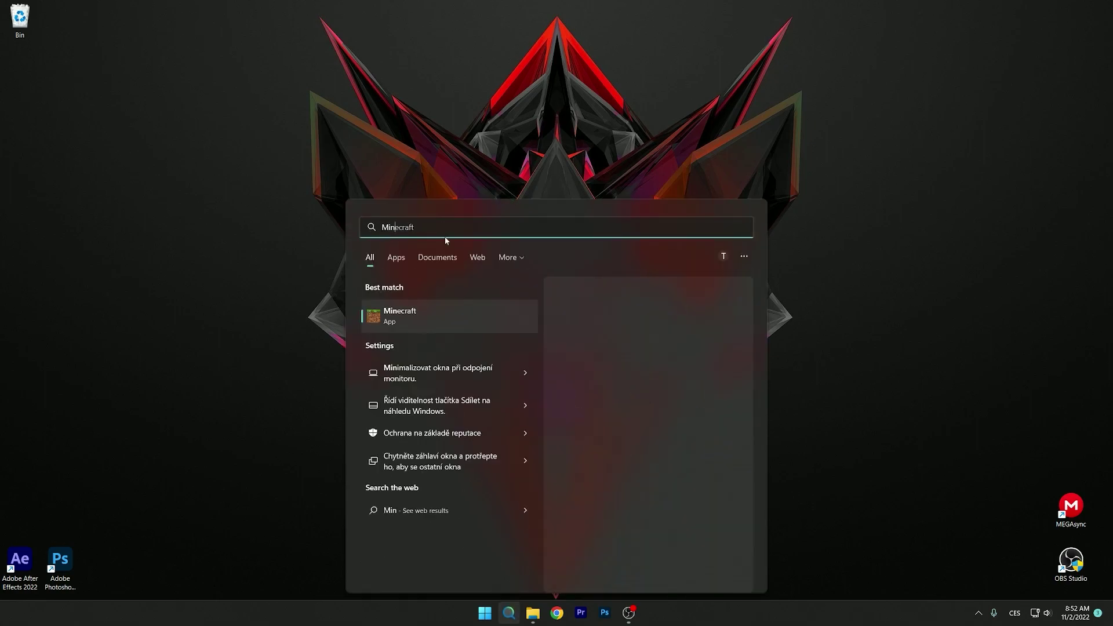
pyautogui.write('ecraft')
pyautogui.click(415, 346)
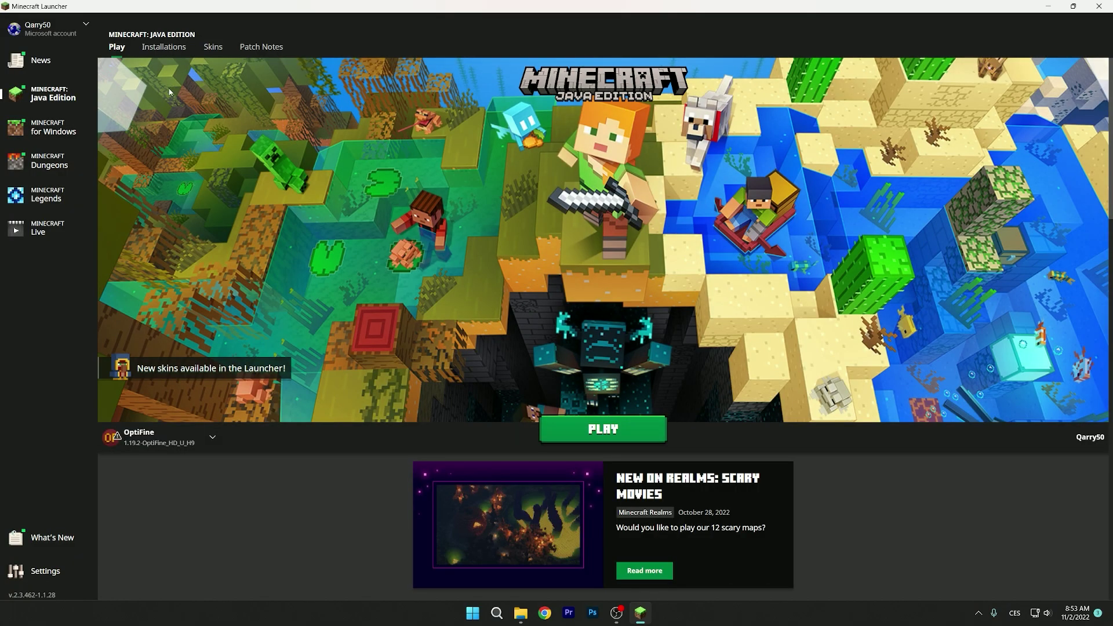
# Step: Open the OptiFine installation for editing, reveal its additional options and highlight the memory value in the JVM arguments
pyautogui.click(164, 47)
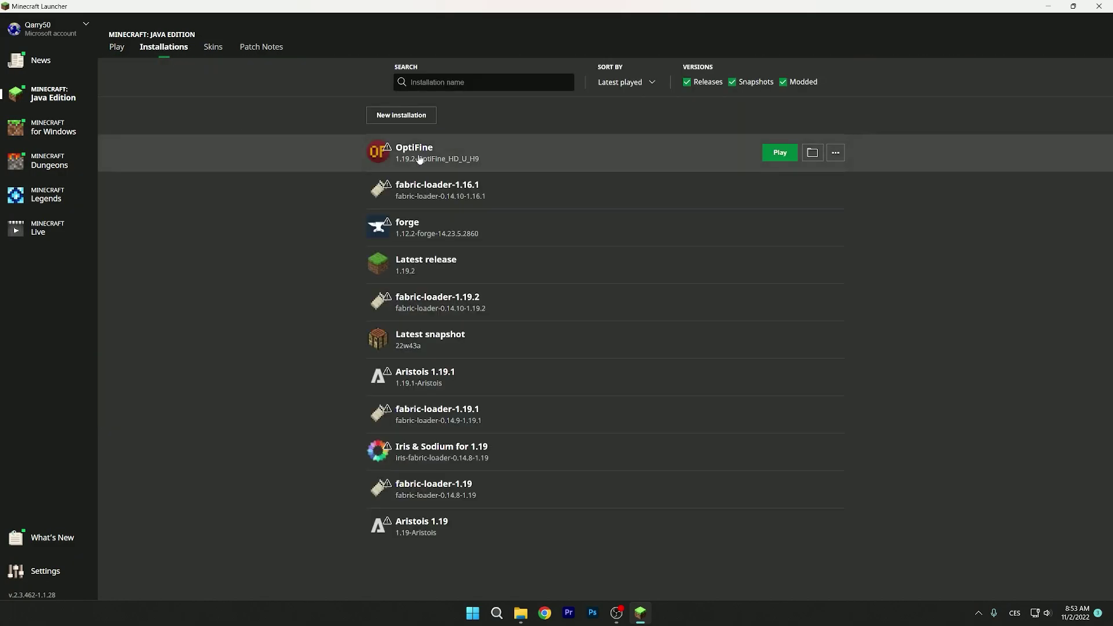
pyautogui.click(836, 158)
pyautogui.click(820, 185)
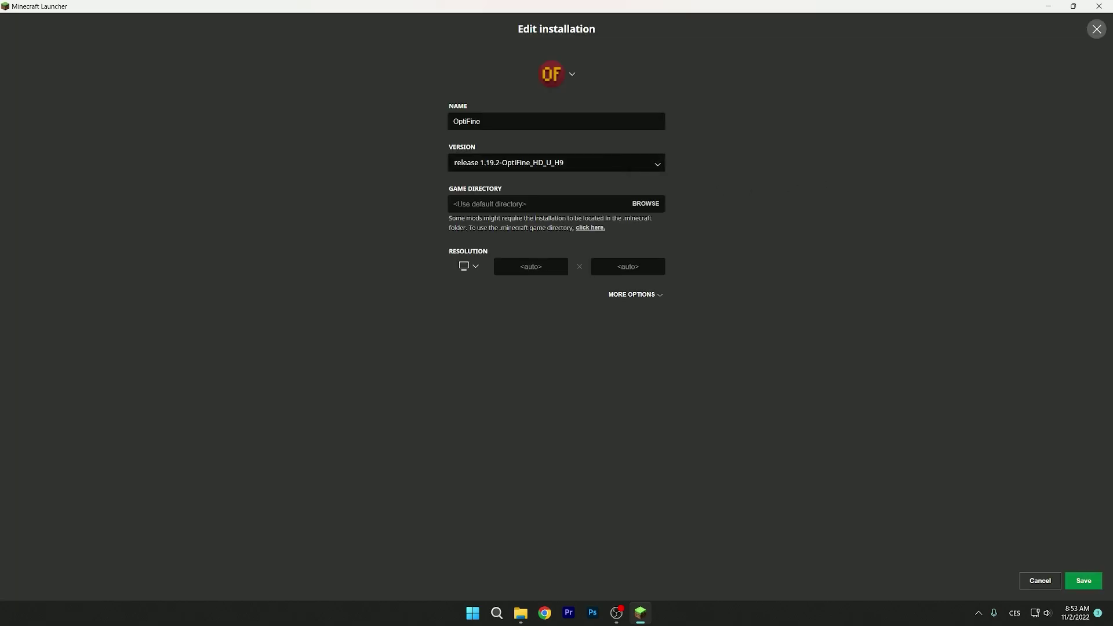
pyautogui.click(635, 295)
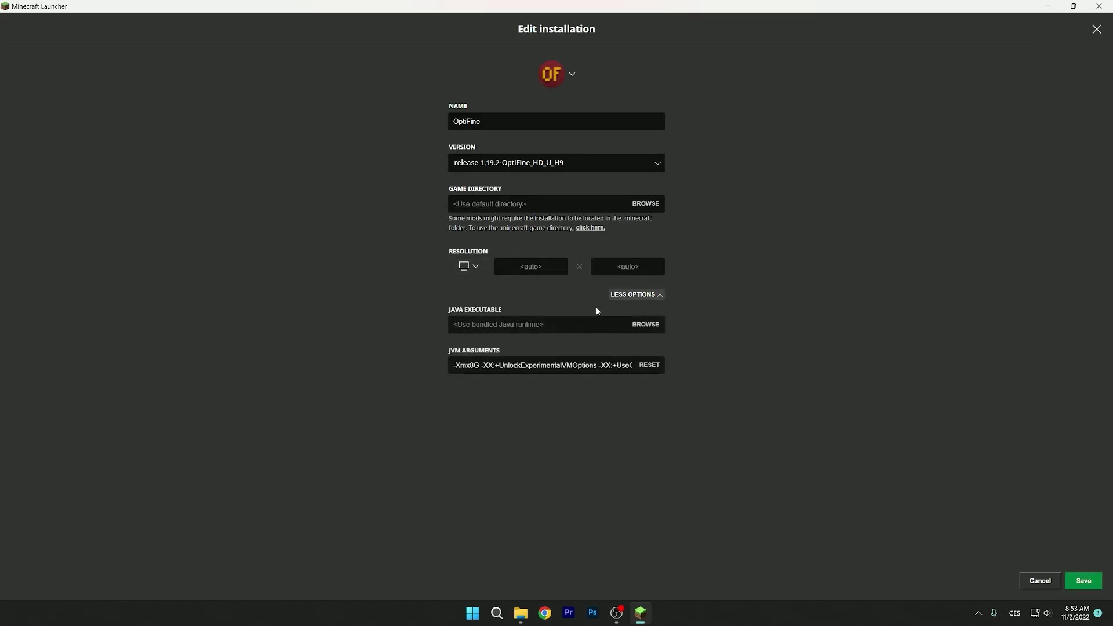
pyautogui.moveTo(470, 366); pyautogui.dragTo(480, 365)
pyautogui.click(459, 398)
pyautogui.moveTo(480, 366)
pyautogui.mouseDown()
pyautogui.moveTo(470, 365)
pyautogui.moveTo(481, 365)
pyautogui.mouseUp()
pyautogui.click(480, 382)
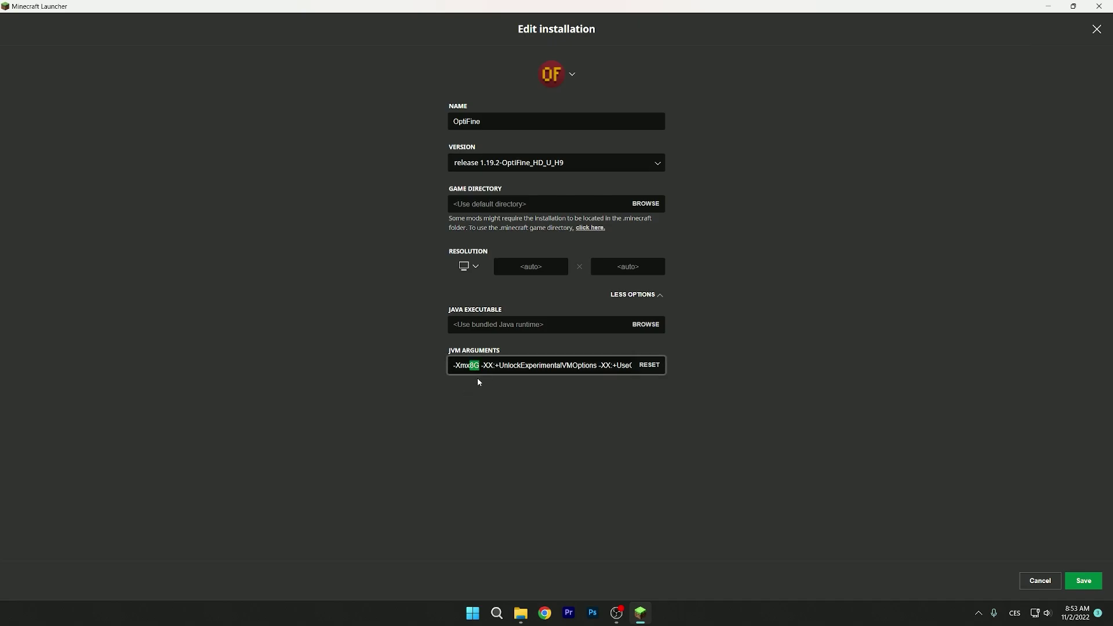
# Step: Try maximum memory values of 4G and 2G in the -Xmx part of the JVM arguments
pyautogui.click(473, 365)
pyautogui.press('BackSpace')
pyautogui.write('4')
pyautogui.click(479, 405)
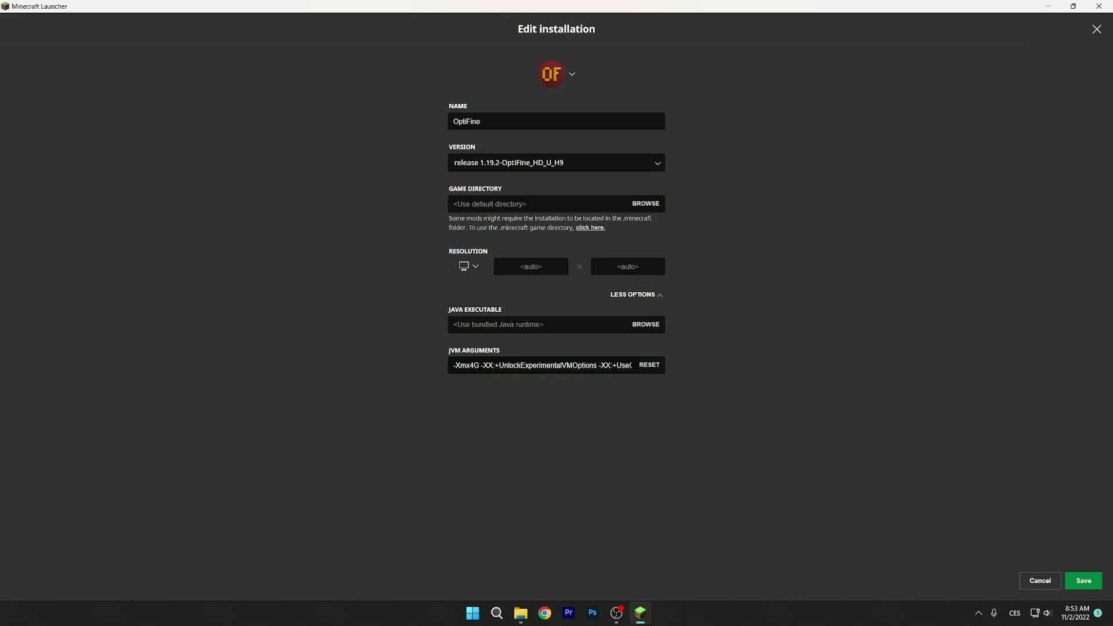
pyautogui.click(472, 365)
pyautogui.press('BackSpace')
pyautogui.write('2')
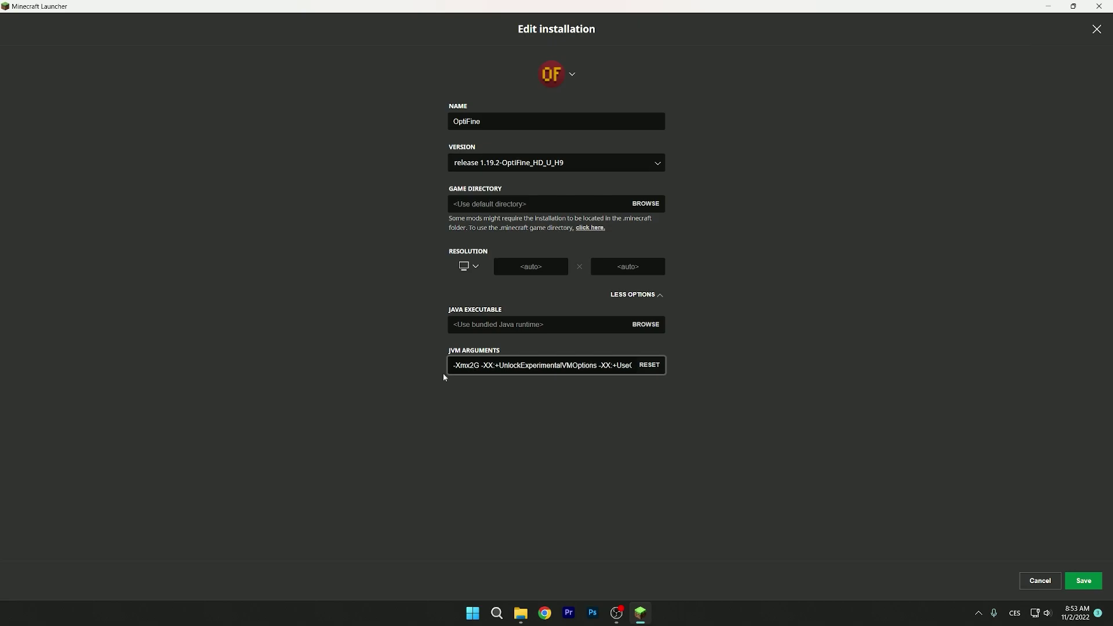
# Step: Set the maximum memory in the JVM arguments to -Xmx8G and save the OptiFine installation
pyautogui.write('8')
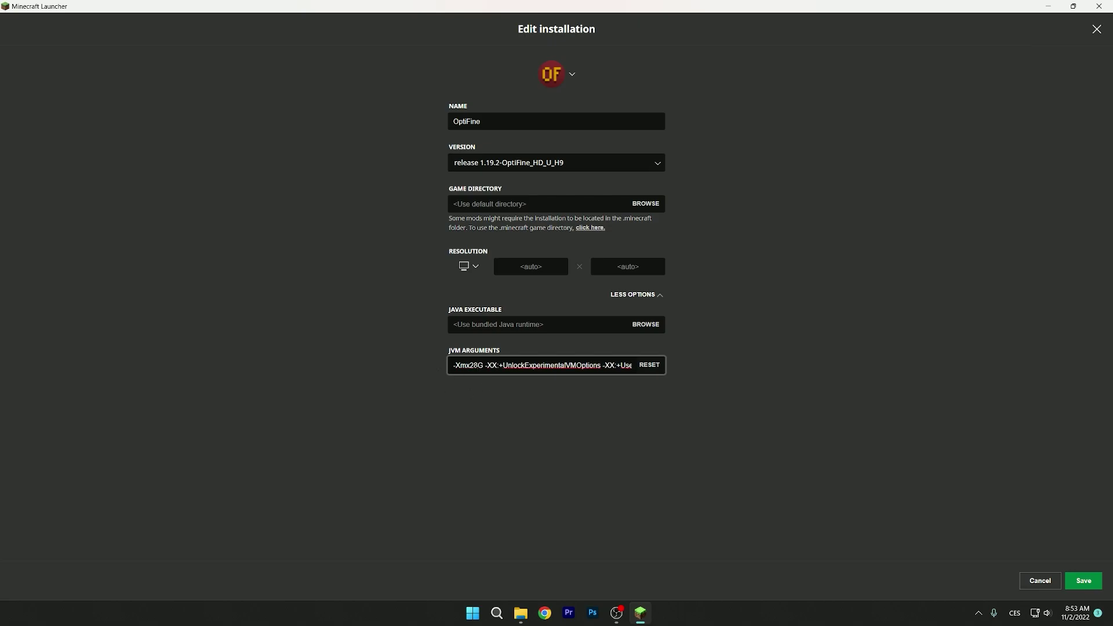
pyautogui.press('Left')
pyautogui.press('BackSpace')
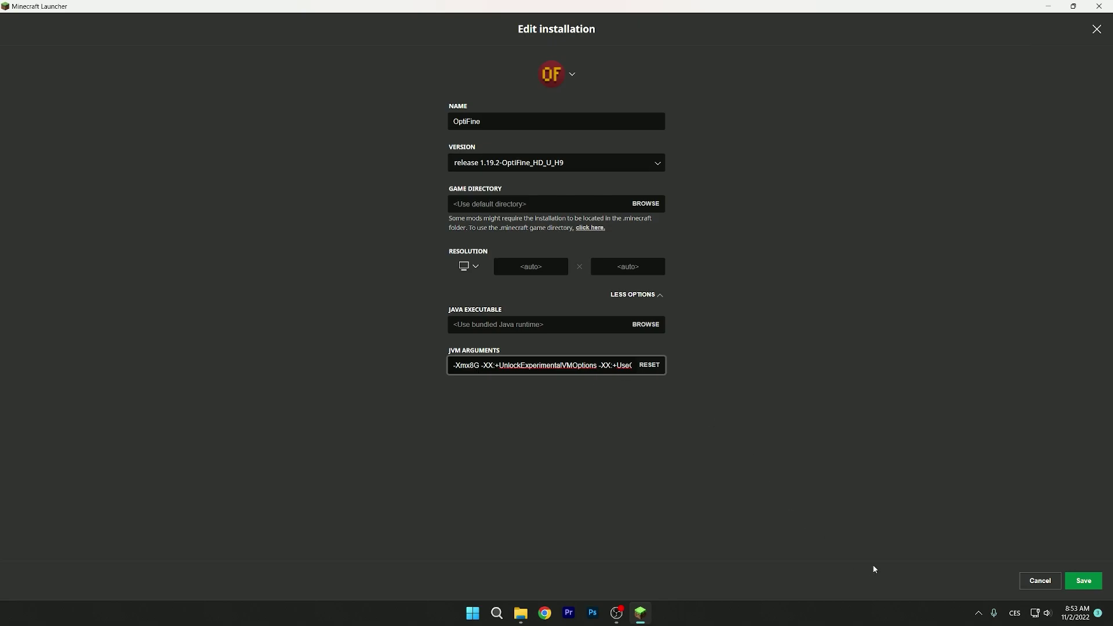
pyautogui.click(1085, 585)
# Step: Launch the game with the OptiFine 1.19.2 installation and maximize the game window
pyautogui.click(116, 46)
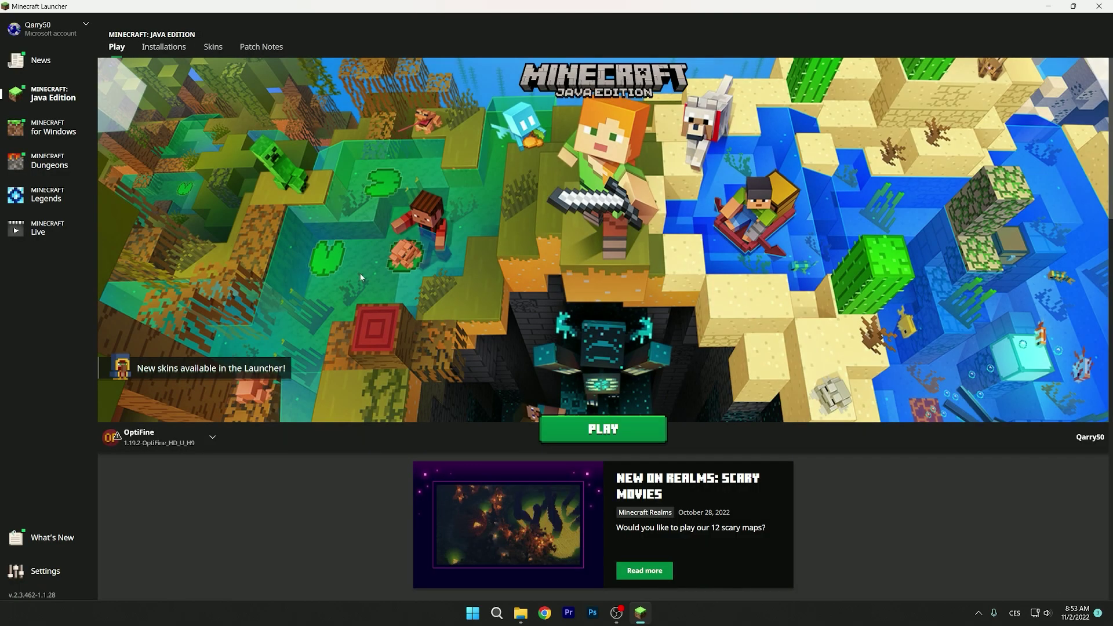
pyautogui.click(139, 435)
pyautogui.click(139, 436)
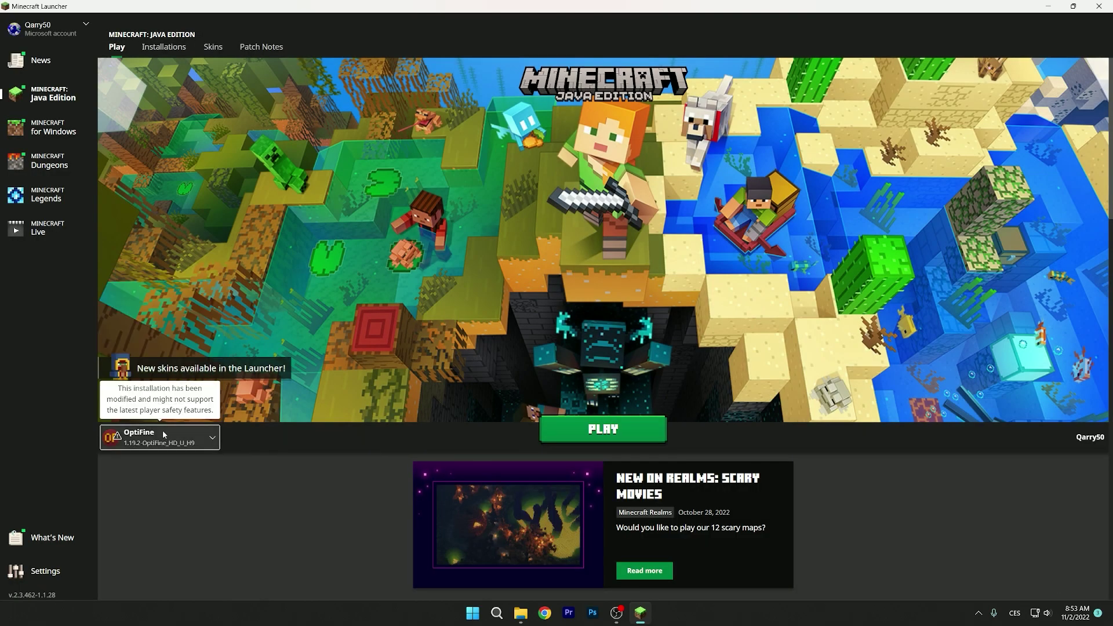
pyautogui.click(603, 430)
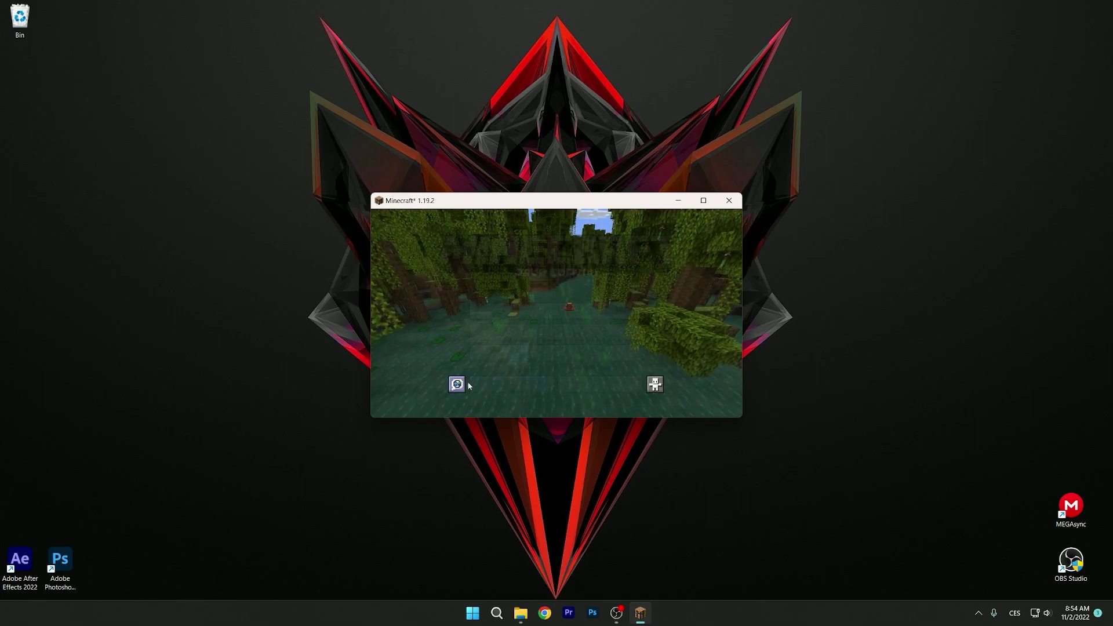
pyautogui.click(703, 201)
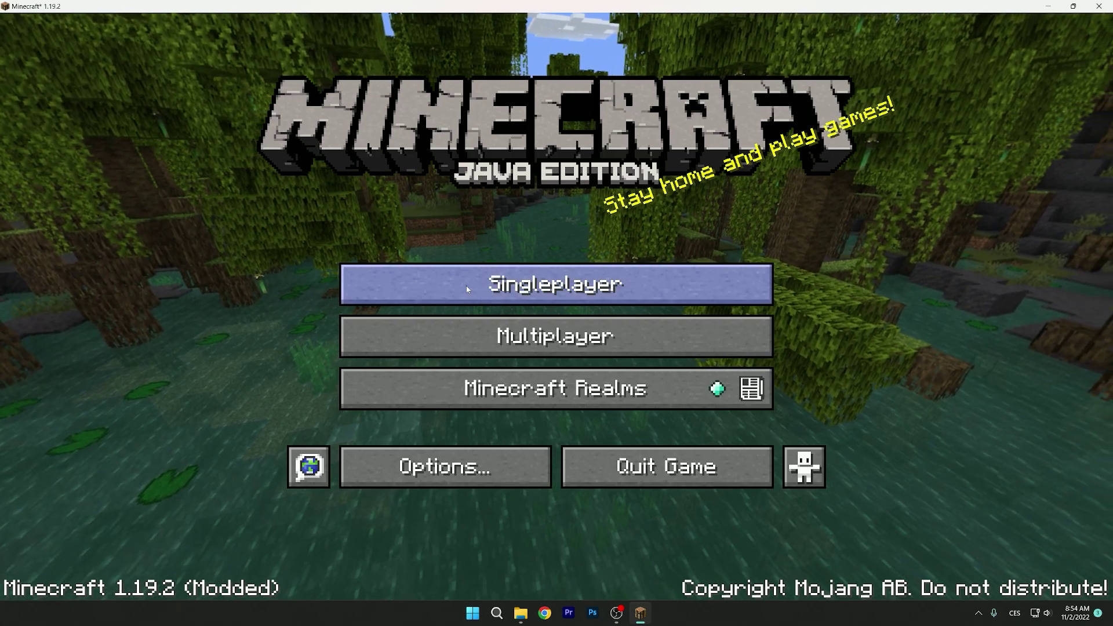
# Step: Enter a saved singleplayer world and open the game's video settings
pyautogui.click(467, 289)
pyautogui.click(298, 155)
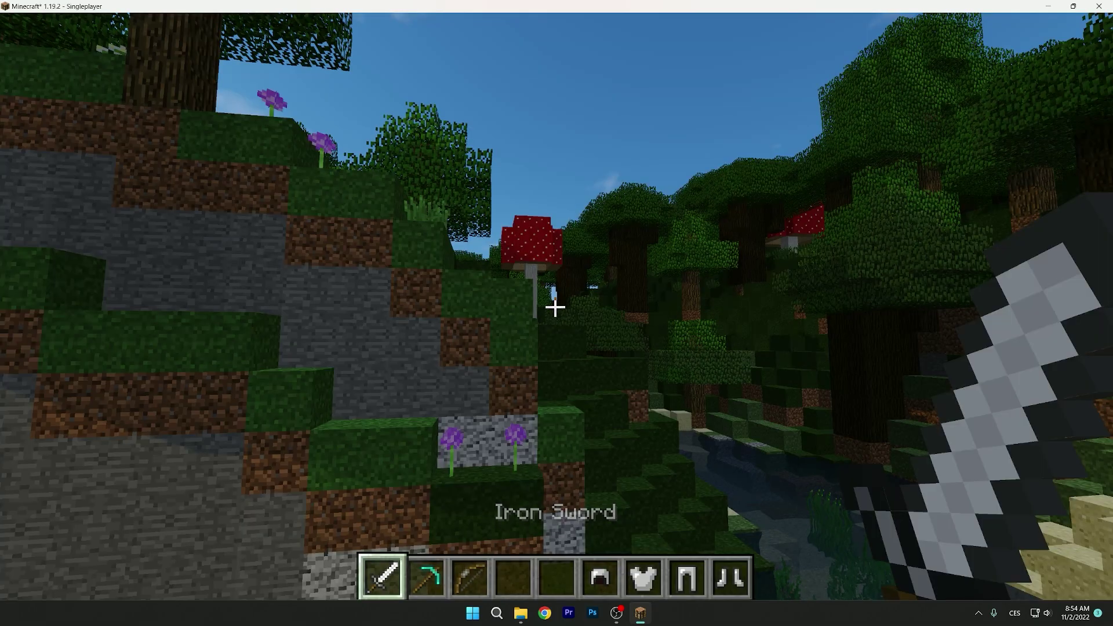
pyautogui.press('Escape')
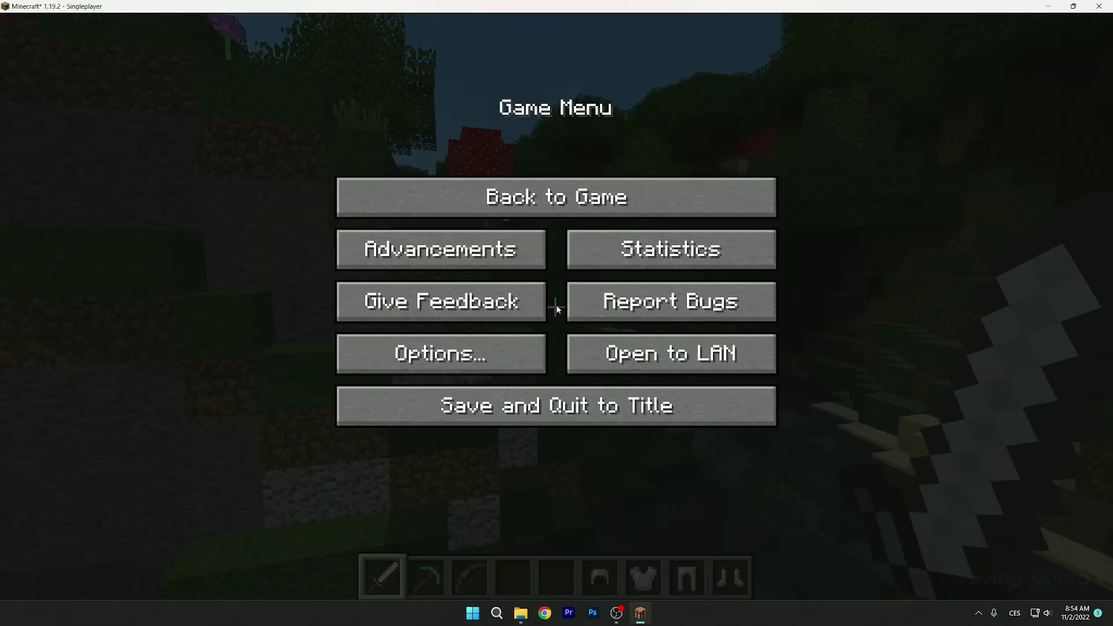
pyautogui.click(436, 354)
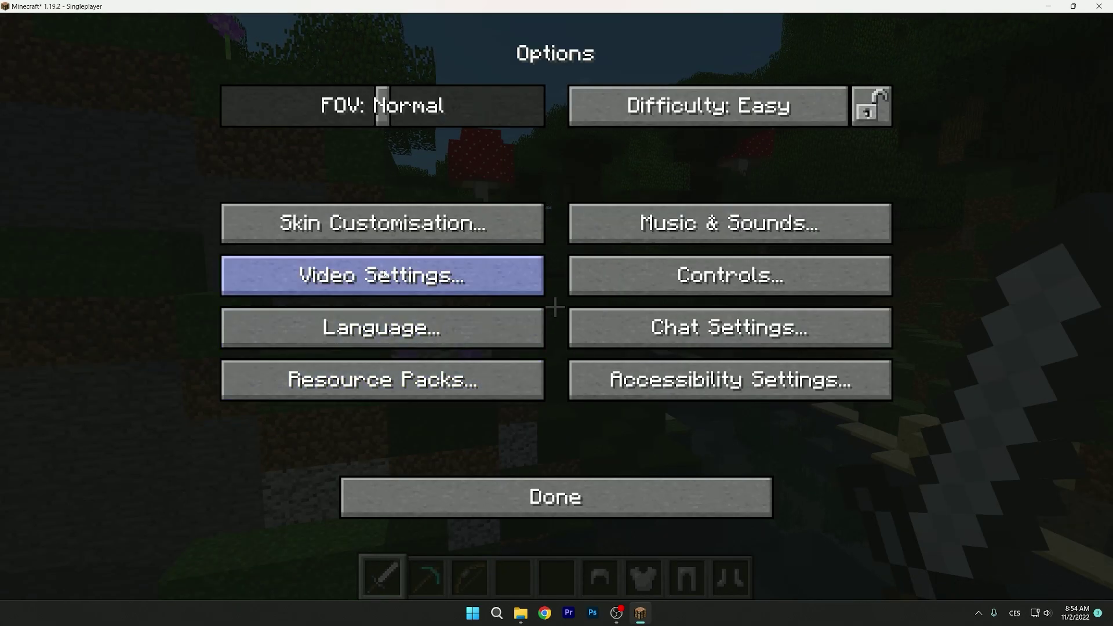
pyautogui.click(387, 280)
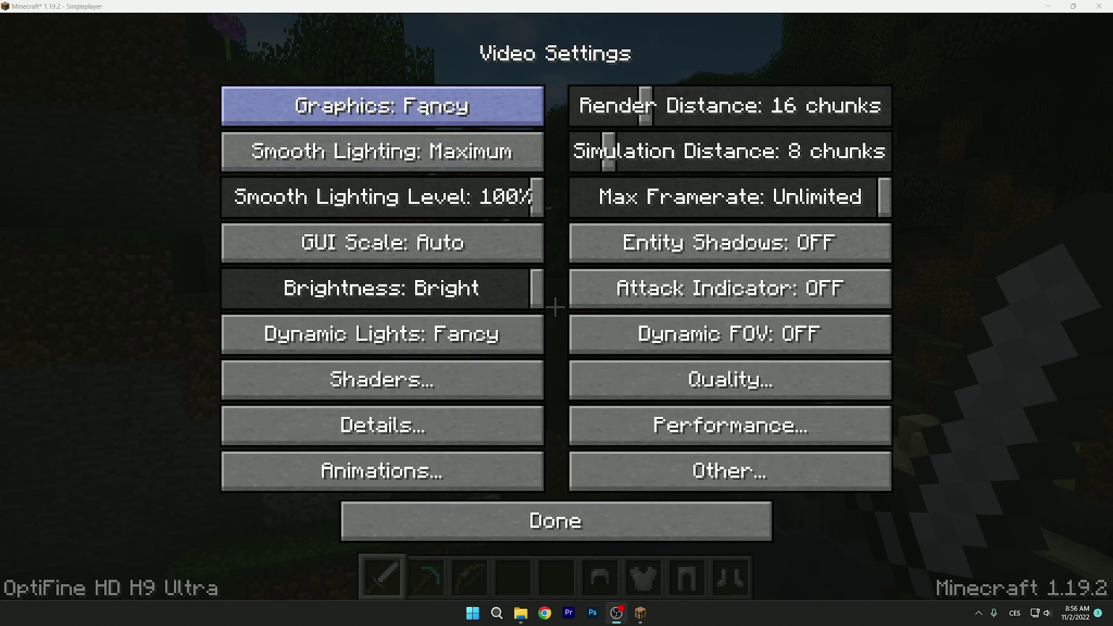
# Step: Set the graphics quality to Fast
pyautogui.click(451, 107)
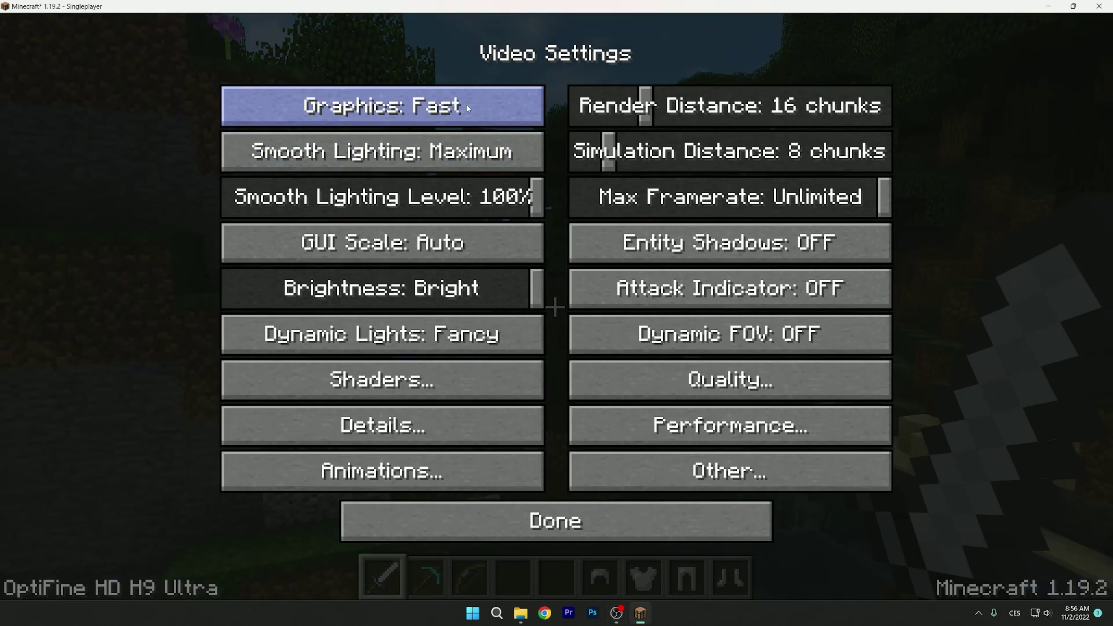
pyautogui.click(470, 108)
pyautogui.click(469, 106)
pyautogui.click(468, 104)
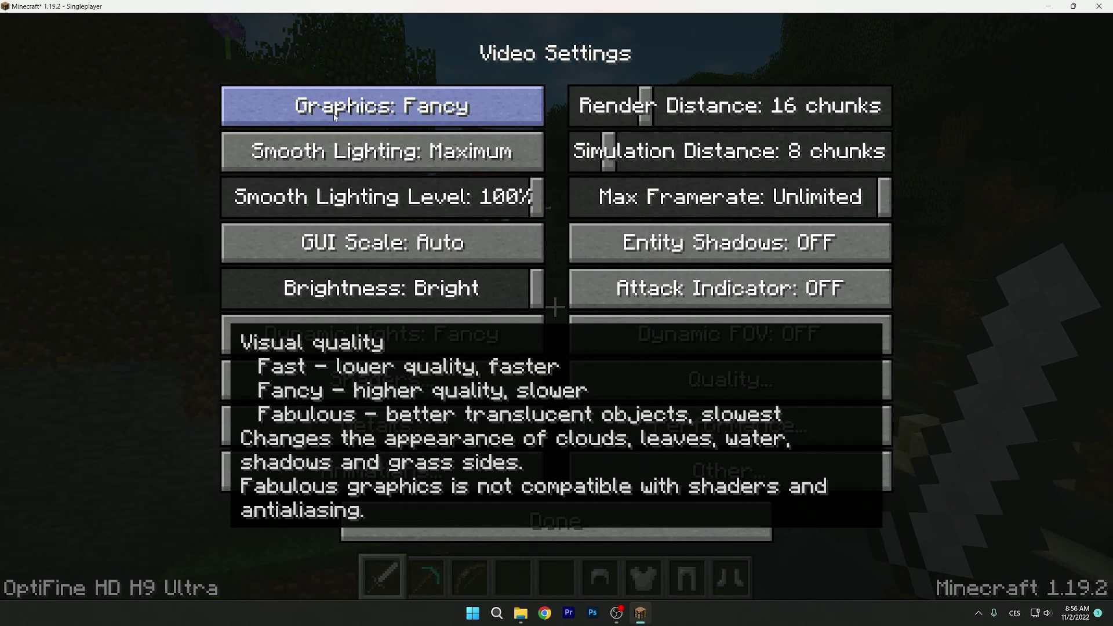
pyautogui.click(334, 115)
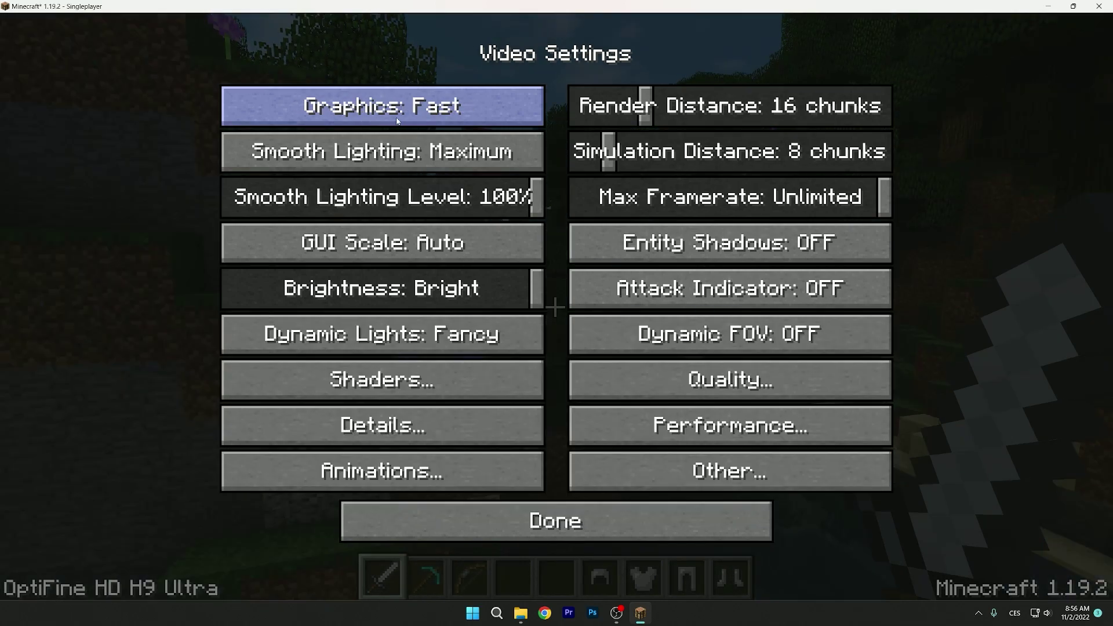
pyautogui.click(400, 119)
pyautogui.click(403, 117)
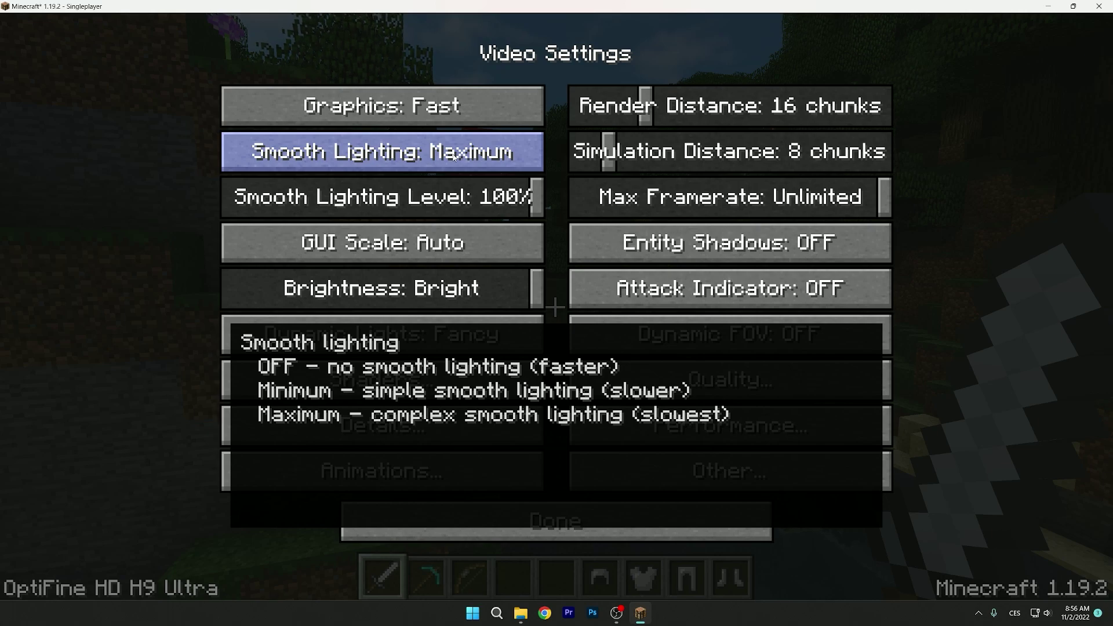
# Step: Turn smooth lighting off
pyautogui.click(454, 155)
pyautogui.click(454, 154)
pyautogui.click(454, 155)
pyautogui.click(454, 154)
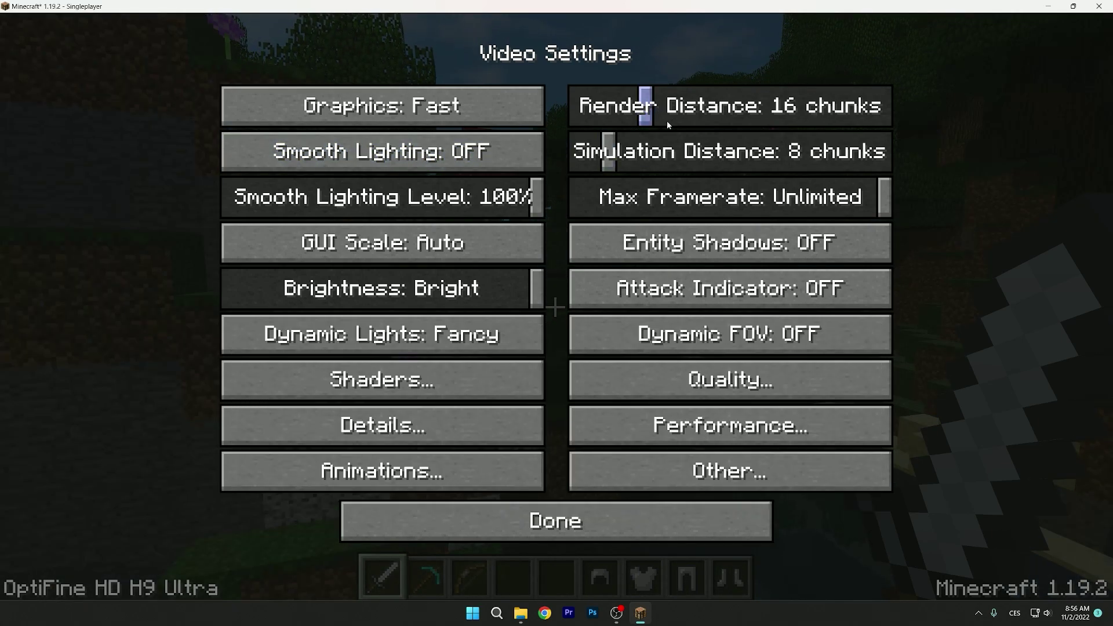
# Step: Set the render distance to 8 chunks and the simulation distance to 6 chunks
pyautogui.moveTo(651, 106); pyautogui.dragTo(606, 107)
pyautogui.moveTo(608, 152); pyautogui.dragTo(595, 152)
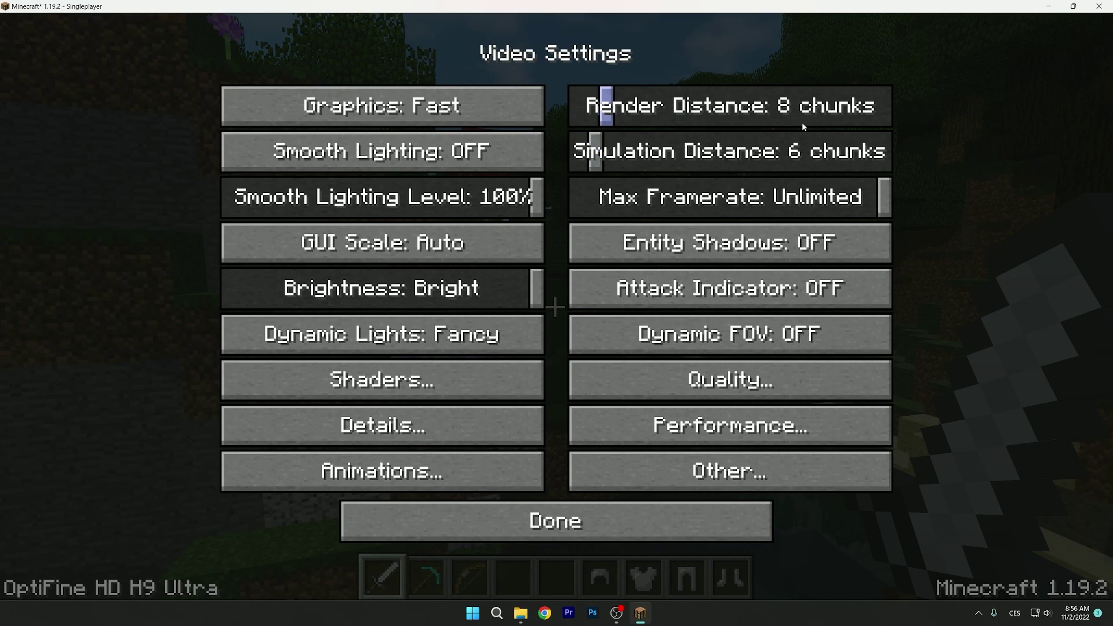
# Step: Try a render distance of 2 chunks with a simulation distance of 5, and return them to 8 and 6 chunks
pyautogui.moveTo(802, 122)
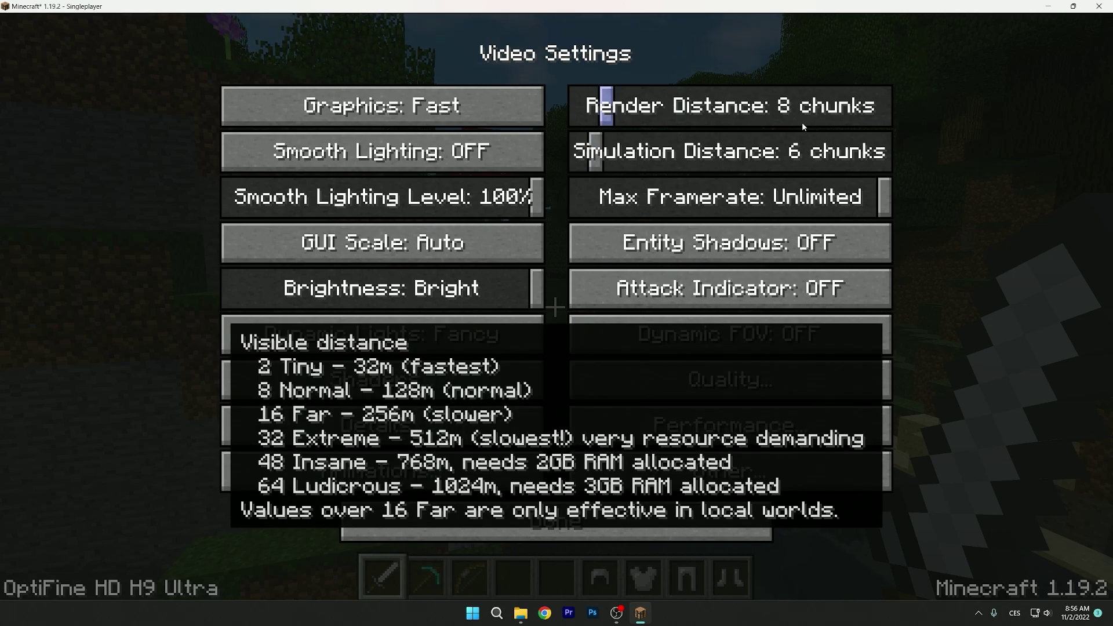
pyautogui.moveTo(607, 110); pyautogui.dragTo(575, 113)
pyautogui.moveTo(595, 152); pyautogui.dragTo(559, 151)
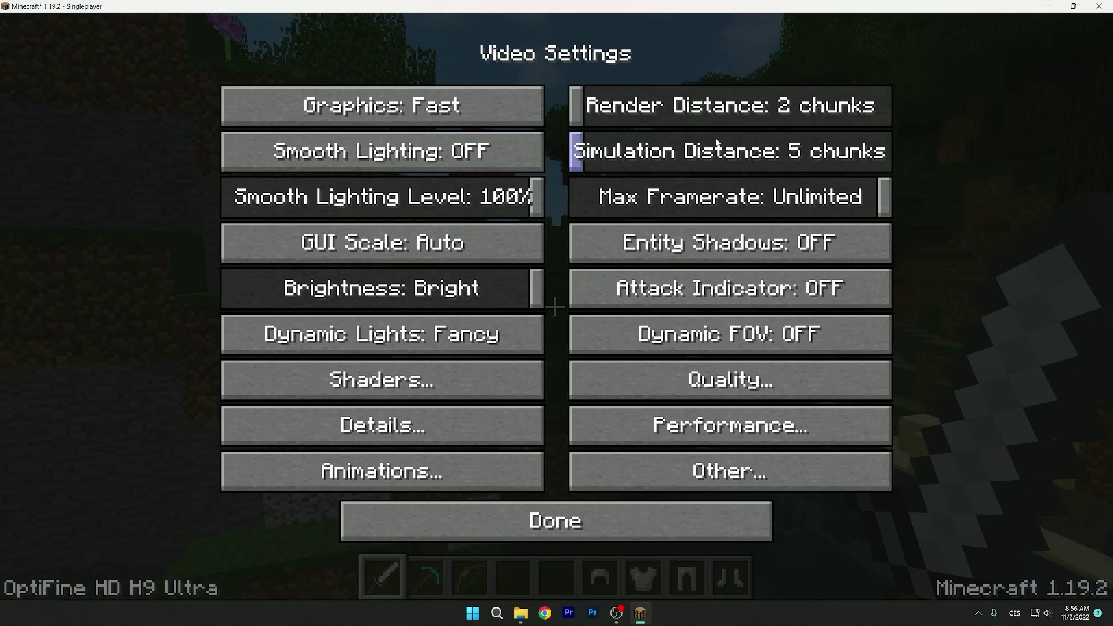
pyautogui.moveTo(577, 107); pyautogui.dragTo(608, 108)
pyautogui.moveTo(576, 154); pyautogui.dragTo(589, 153)
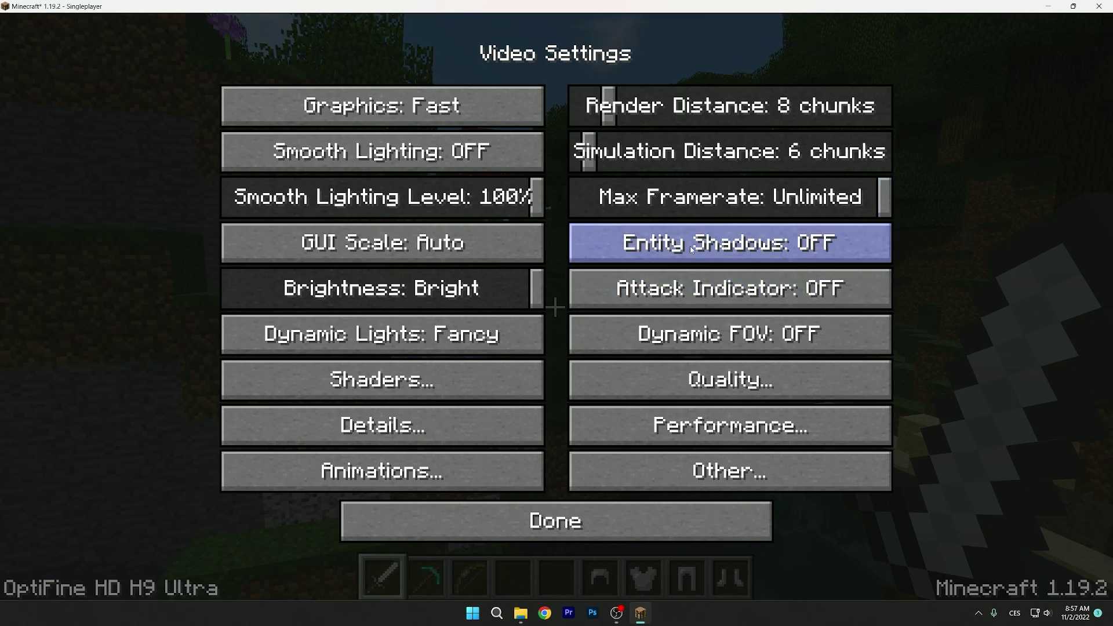
# Step: Turn dynamic lights off in the video settings, keeping entity shadows off
pyautogui.click(791, 248)
pyautogui.click(823, 247)
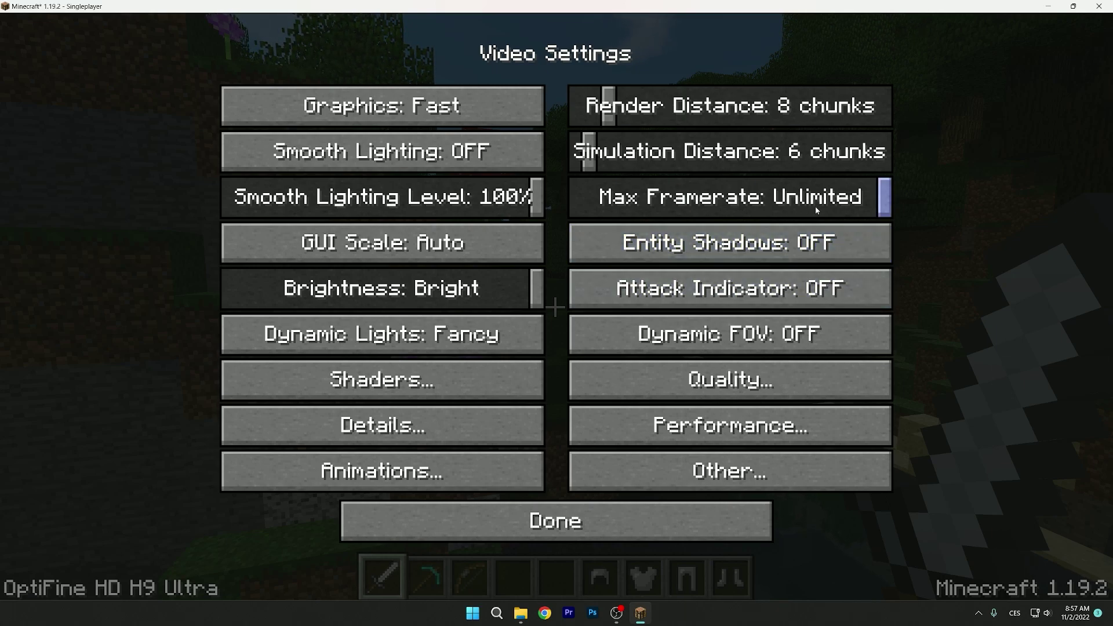
pyautogui.click(400, 338)
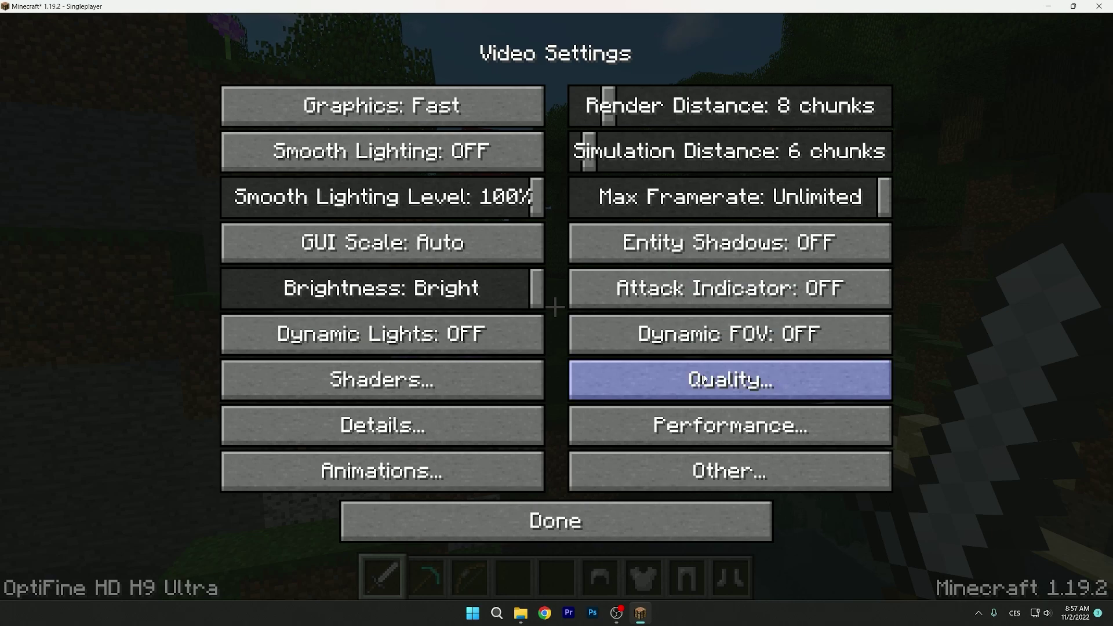
# Step: Turn mipmap levels and emissive textures off in the quality settings
pyautogui.click(729, 387)
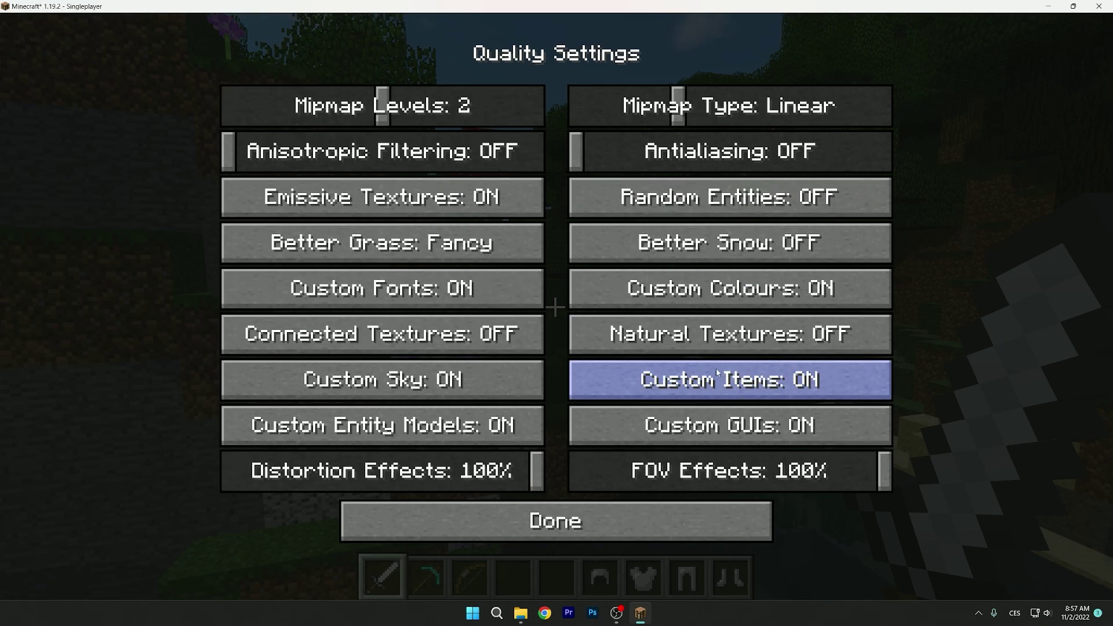
pyautogui.moveTo(382, 105); pyautogui.dragTo(387, 105)
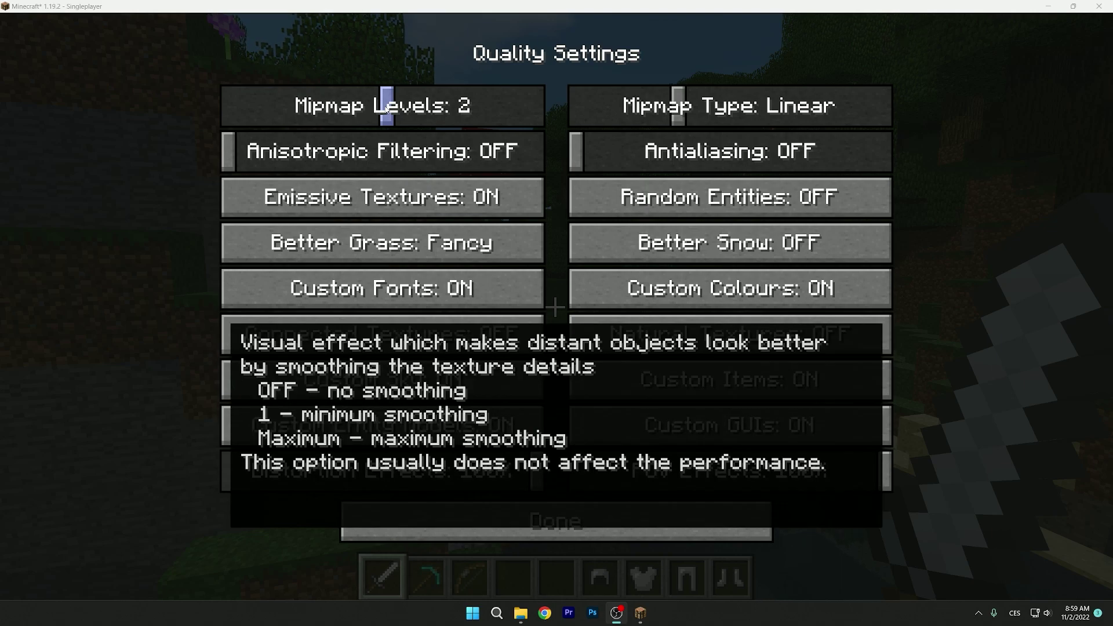
pyautogui.moveTo(396, 111); pyautogui.dragTo(218, 100)
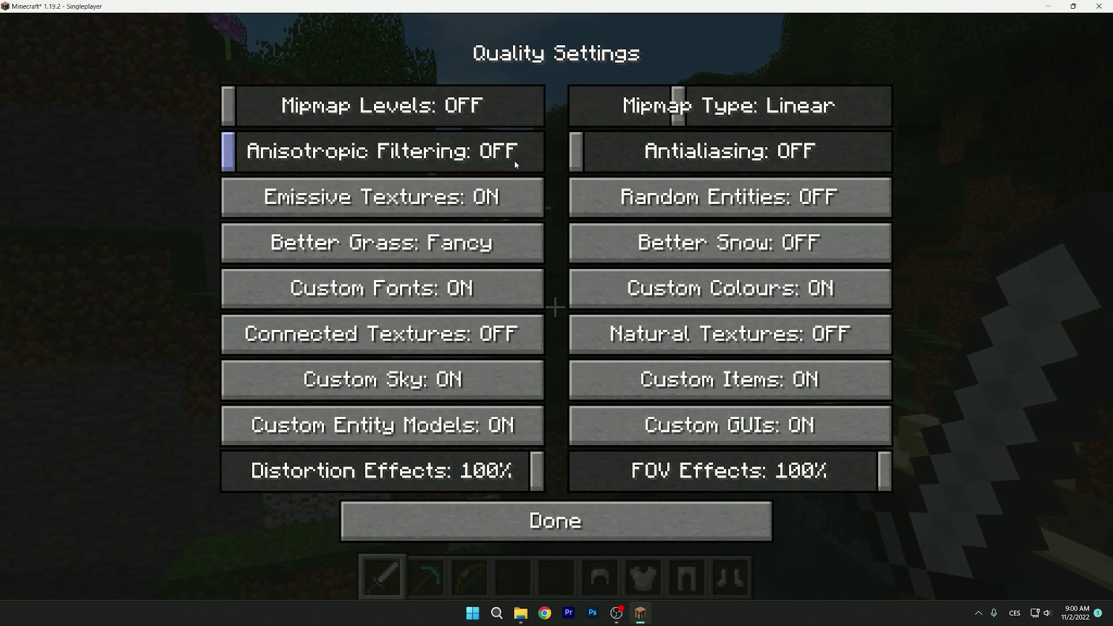
pyautogui.moveTo(425, 198)
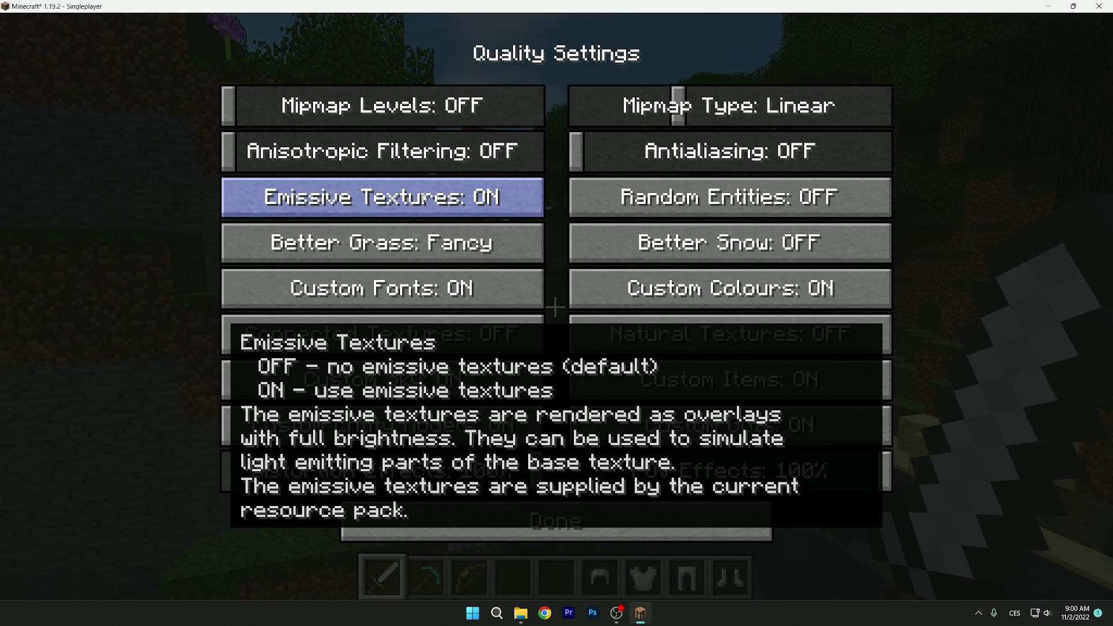
pyautogui.click(424, 198)
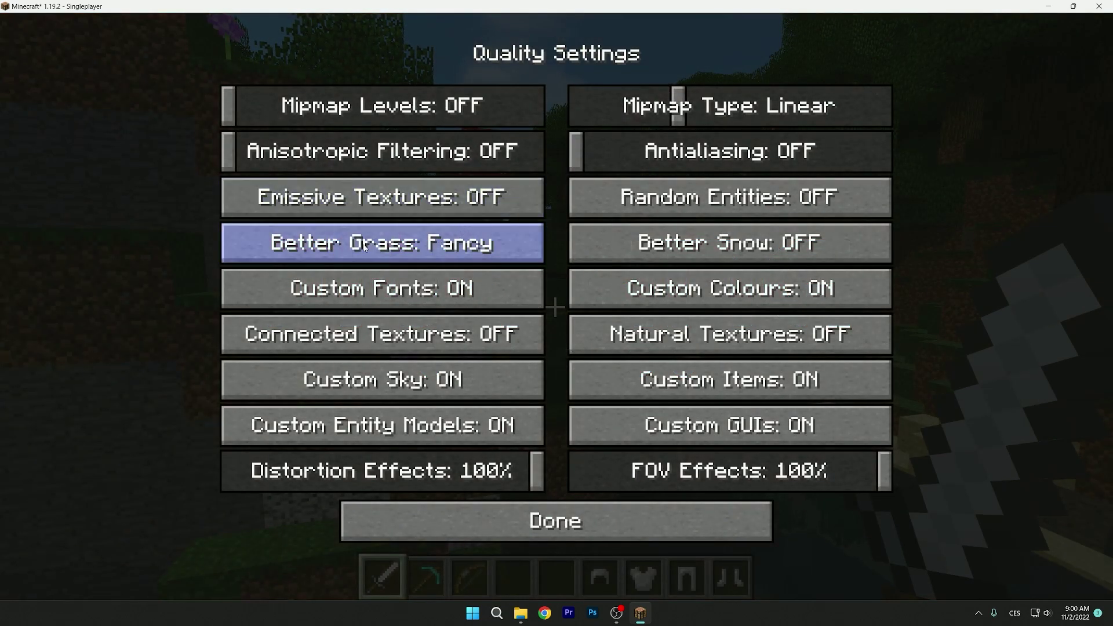
# Step: Set better grass to Fast and the mipmap type to Nearest, and return to the main video settings
pyautogui.click(415, 257)
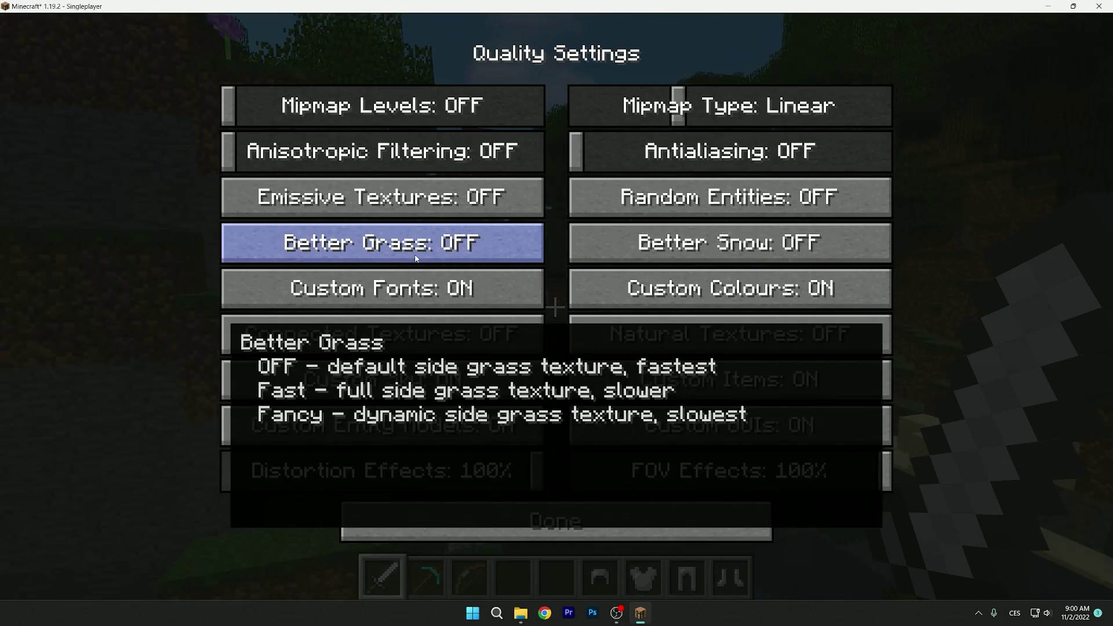
pyautogui.click(415, 257)
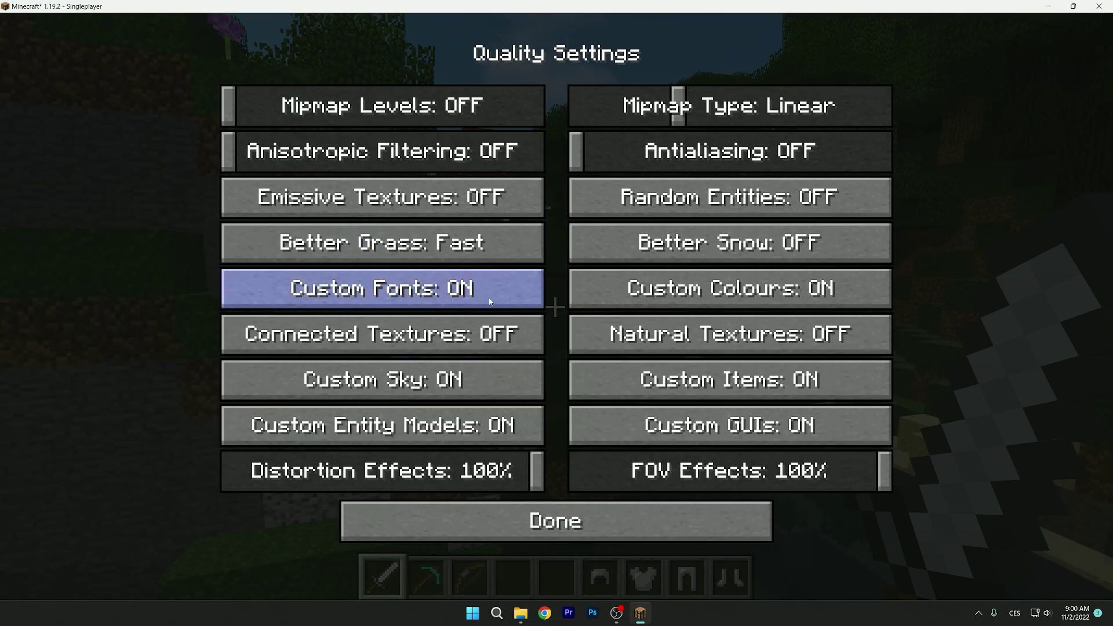
pyautogui.moveTo(490, 301)
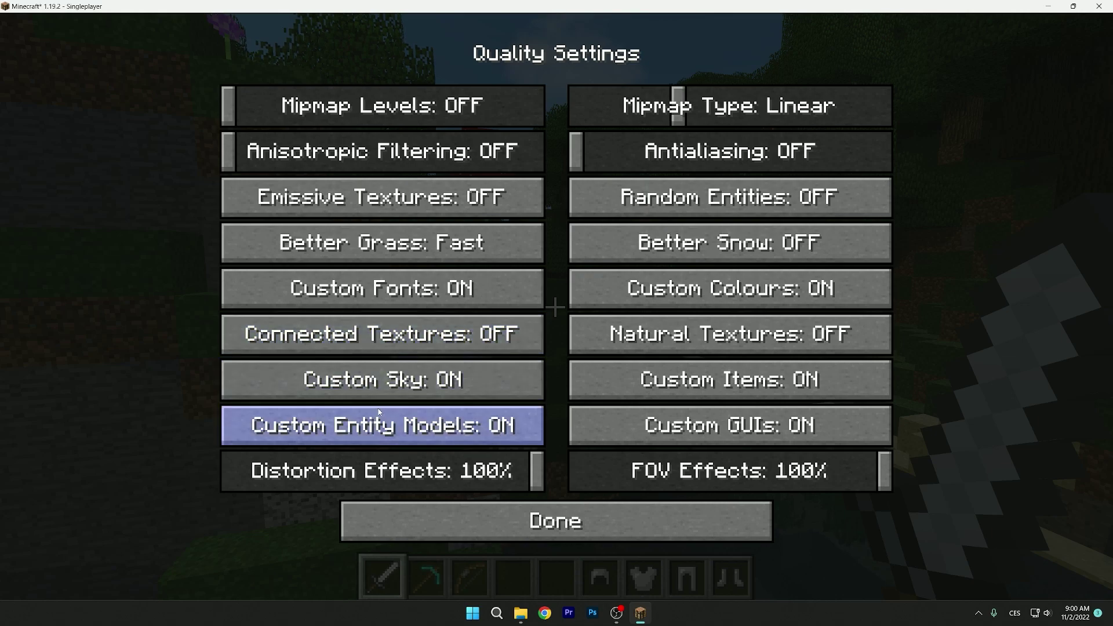
pyautogui.click(696, 107)
pyautogui.moveTo(708, 108); pyautogui.dragTo(585, 110)
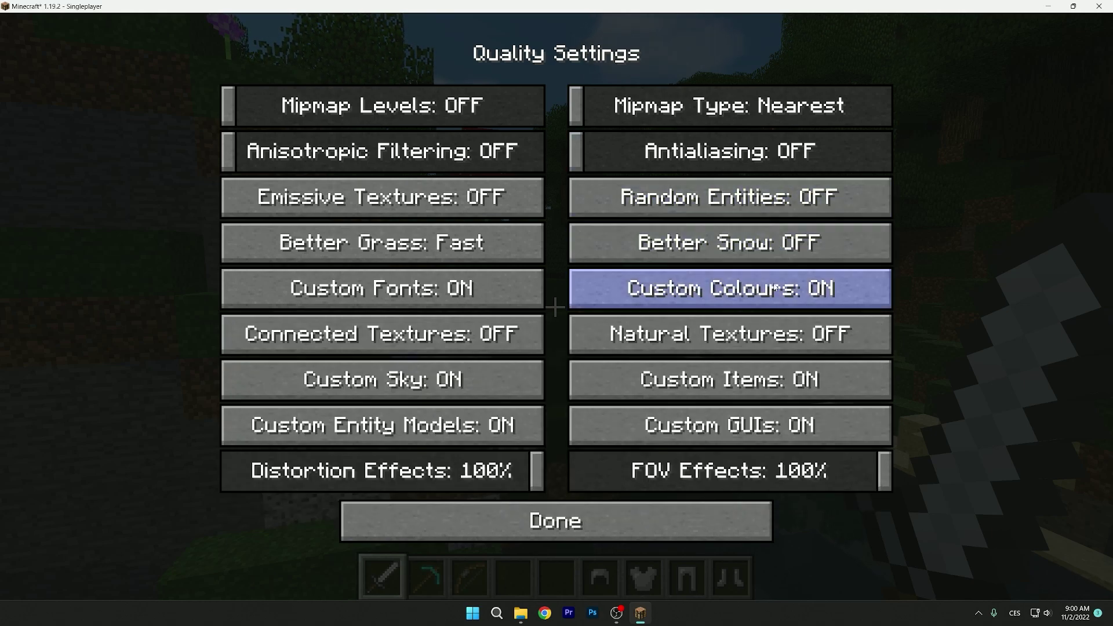
pyautogui.moveTo(823, 290)
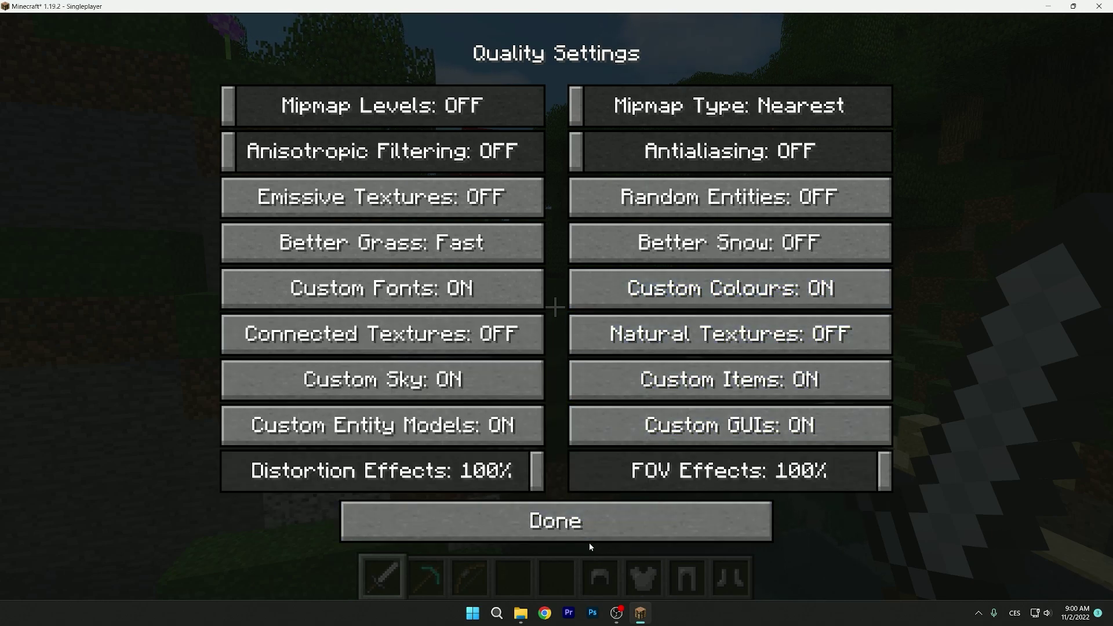
pyautogui.click(591, 525)
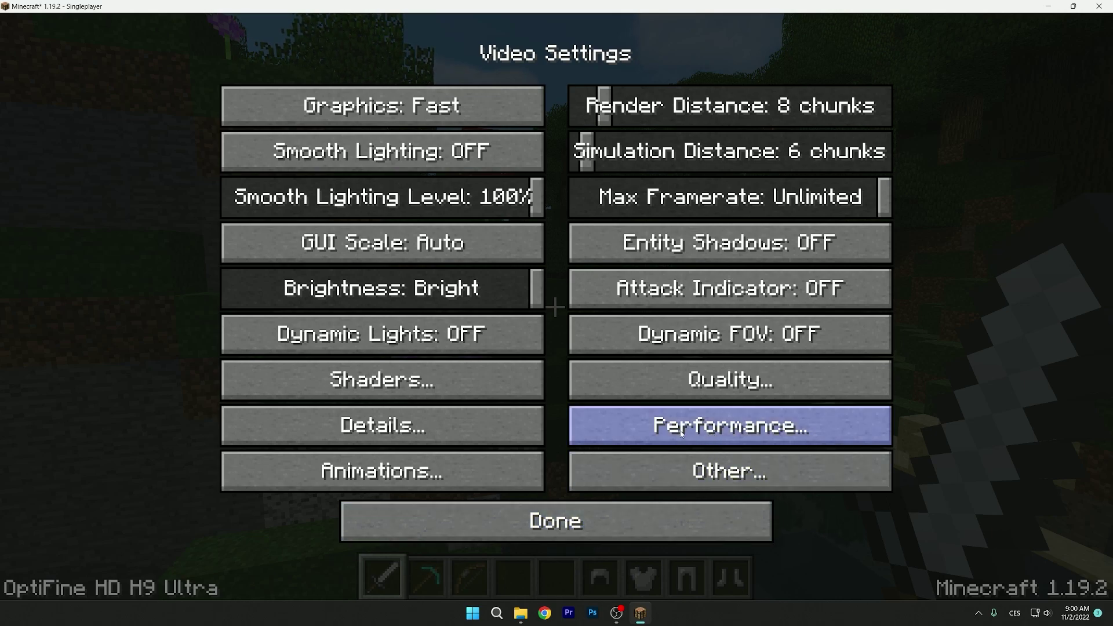
# Step: Turn on Fast Render and Smooth FPS in the performance settings, and return to the main video settings
pyautogui.click(763, 439)
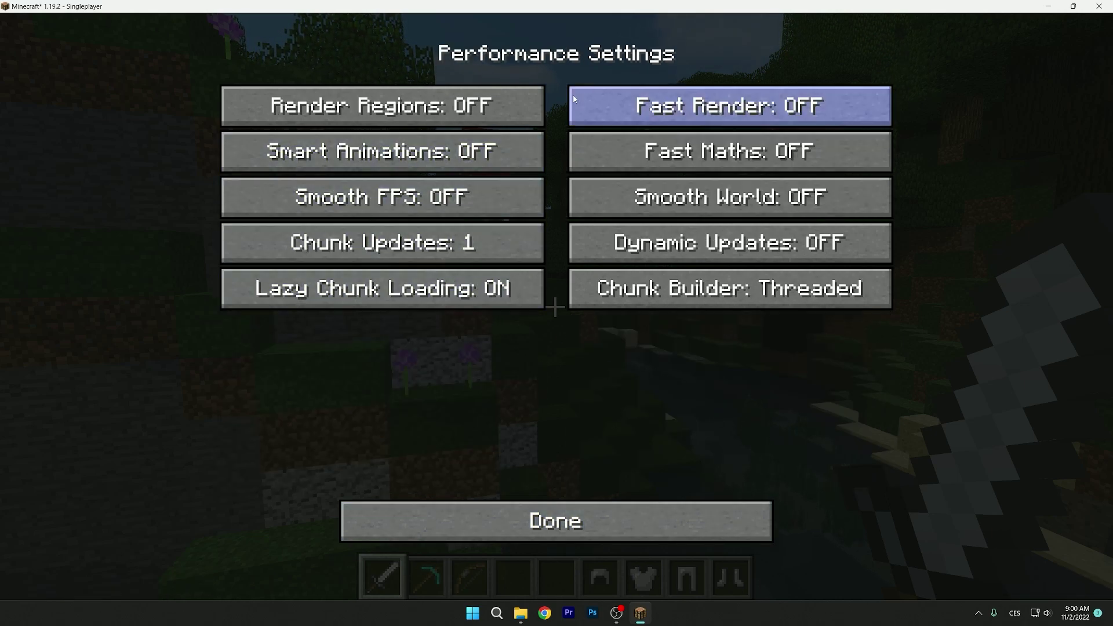
pyautogui.moveTo(573, 98)
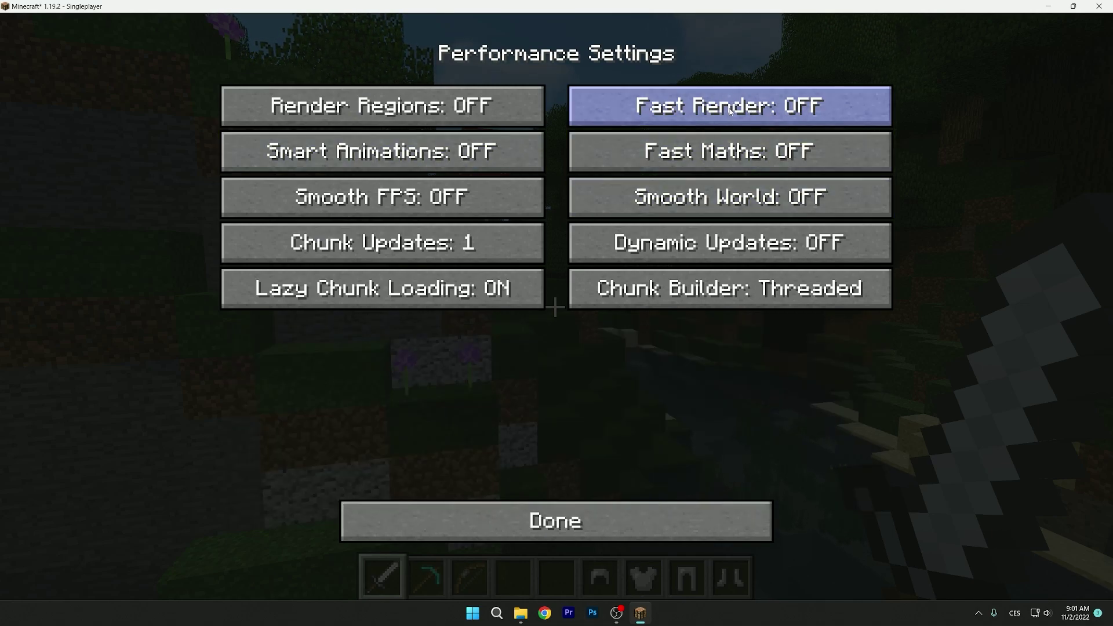
pyautogui.click(685, 116)
pyautogui.click(385, 196)
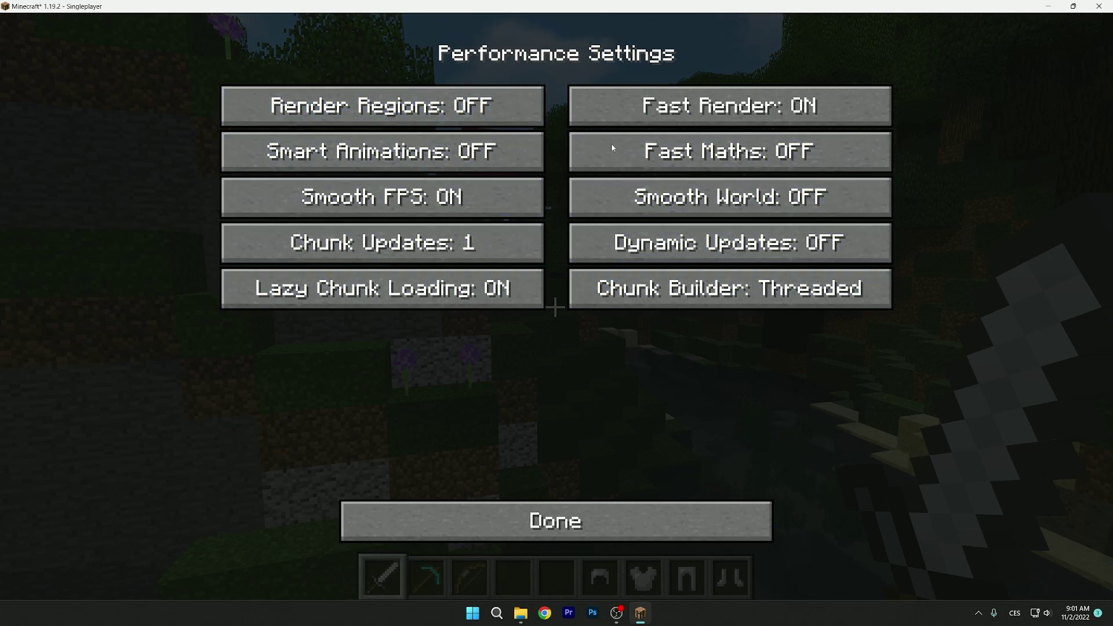
pyautogui.click(547, 513)
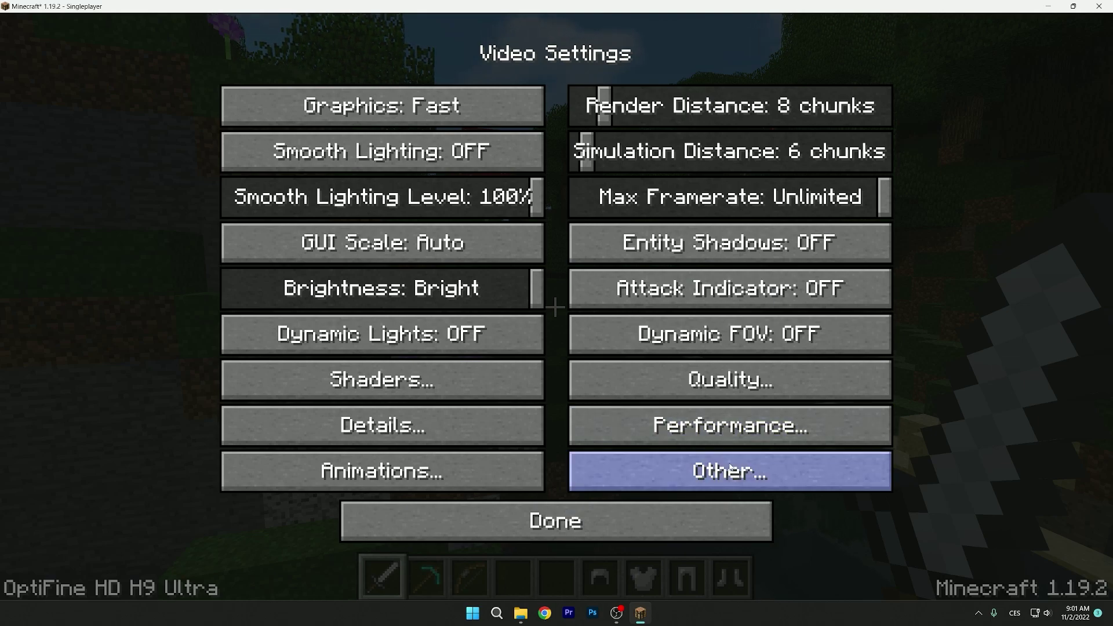
# Step: Turn on the debug profiler and advanced tooltips in the other settings, and return to the main video settings
pyautogui.click(765, 465)
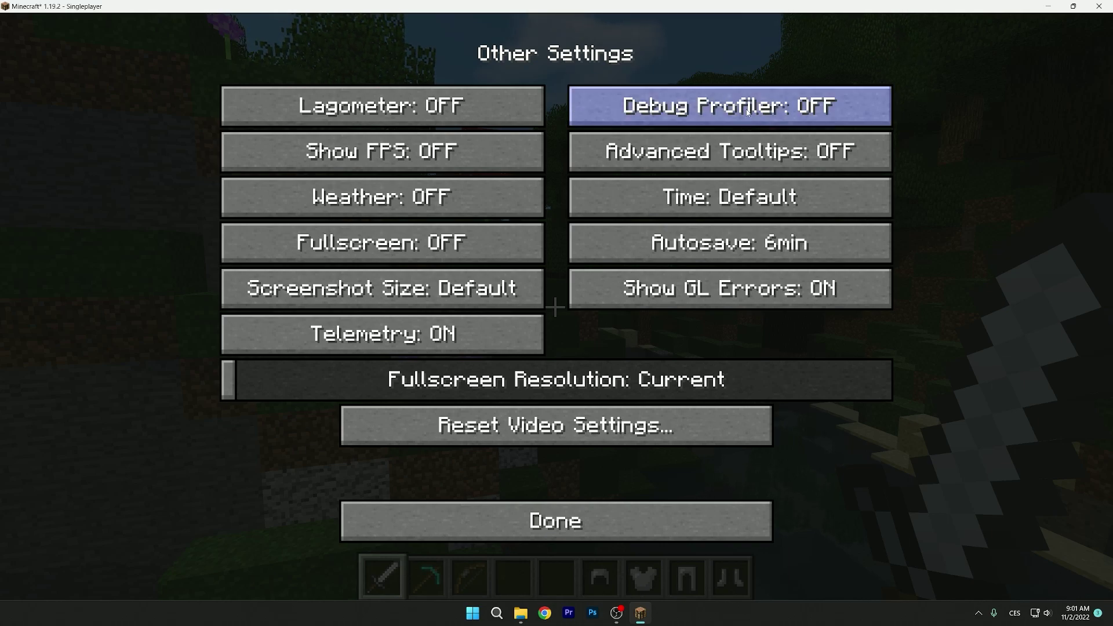
pyautogui.click(832, 112)
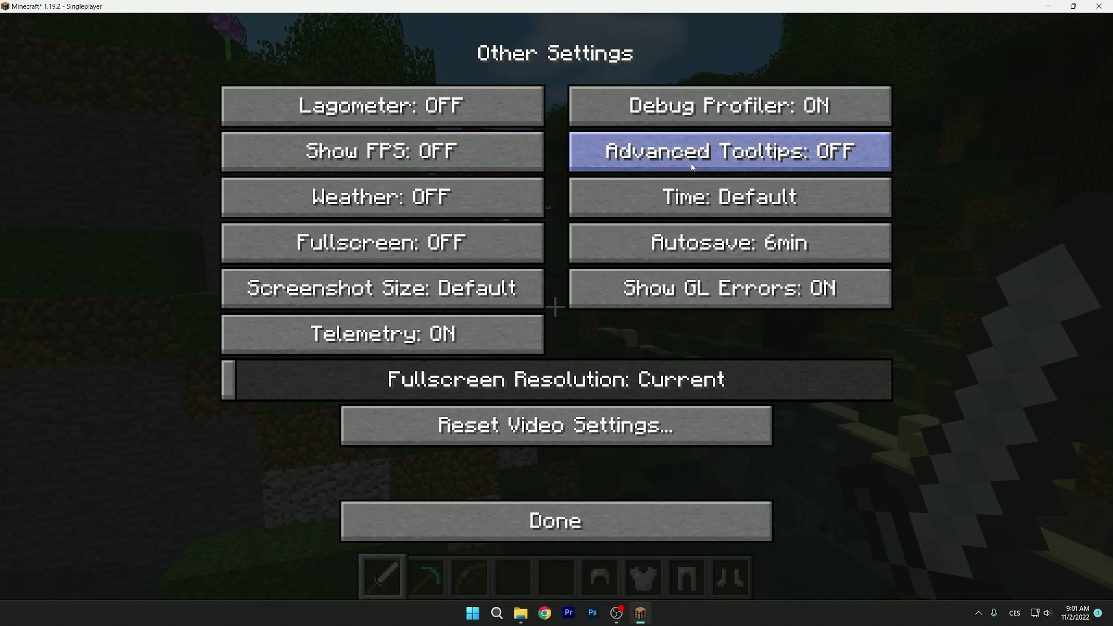
pyautogui.click(839, 155)
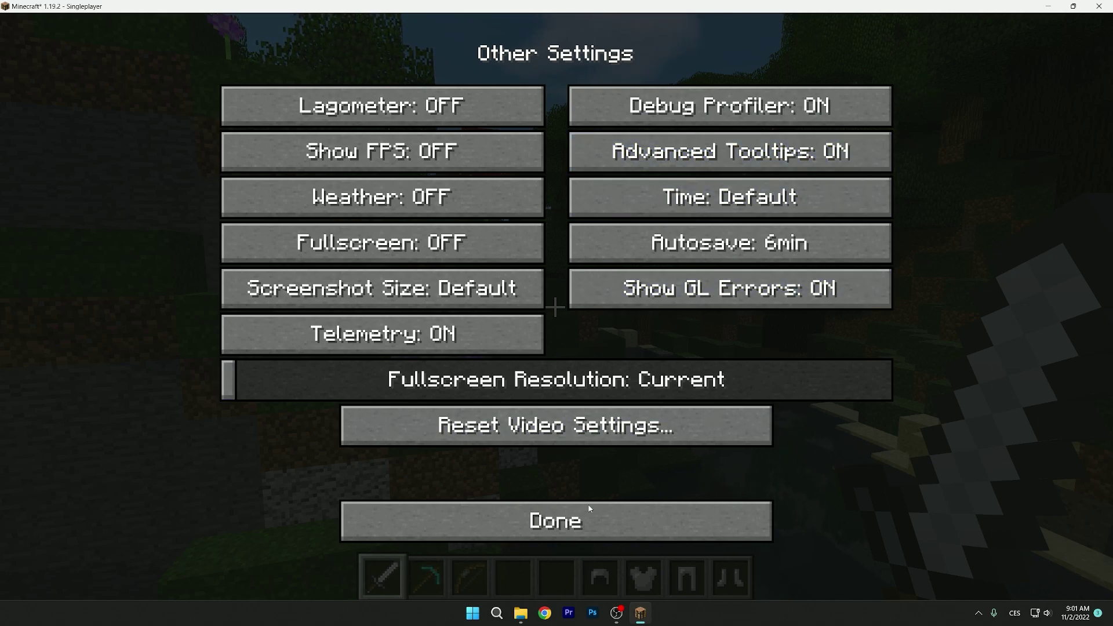
pyautogui.click(556, 521)
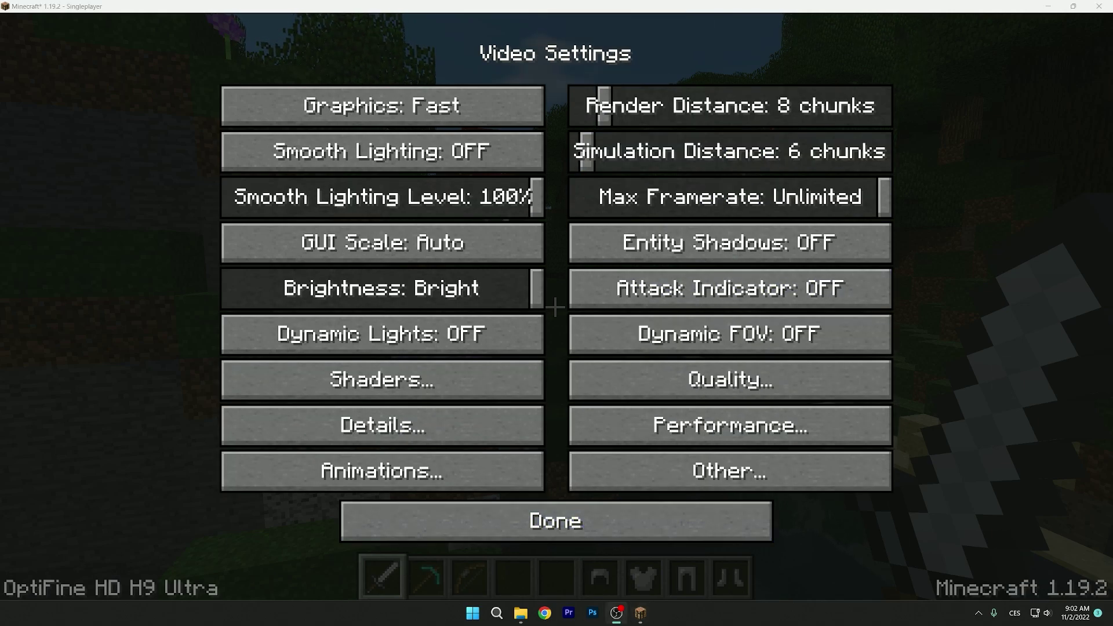
pyautogui.click(731, 481)
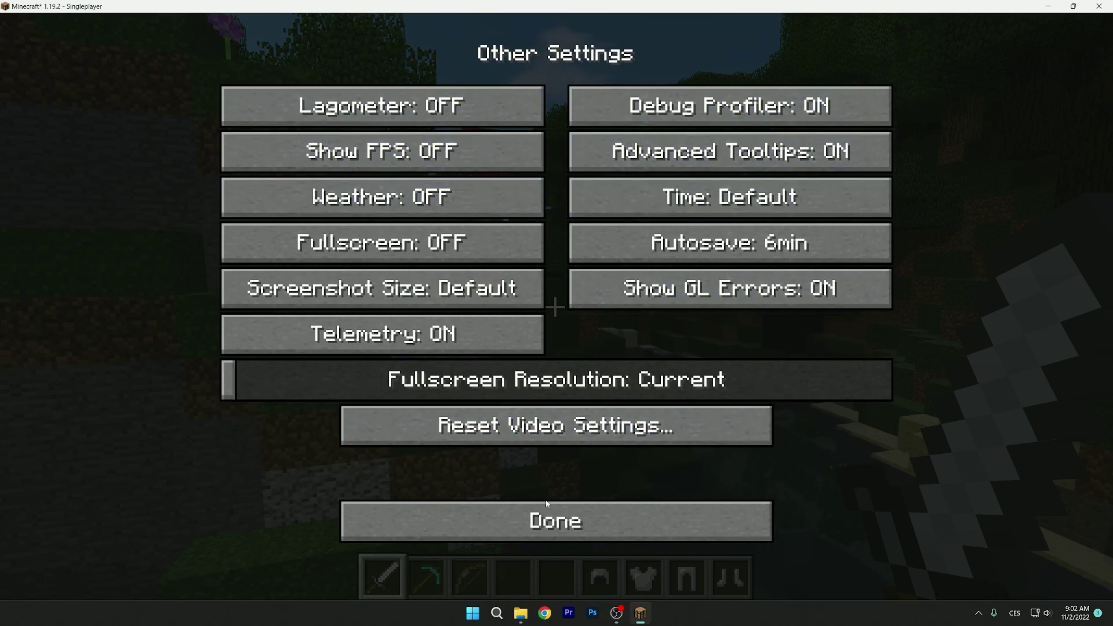
pyautogui.click(522, 522)
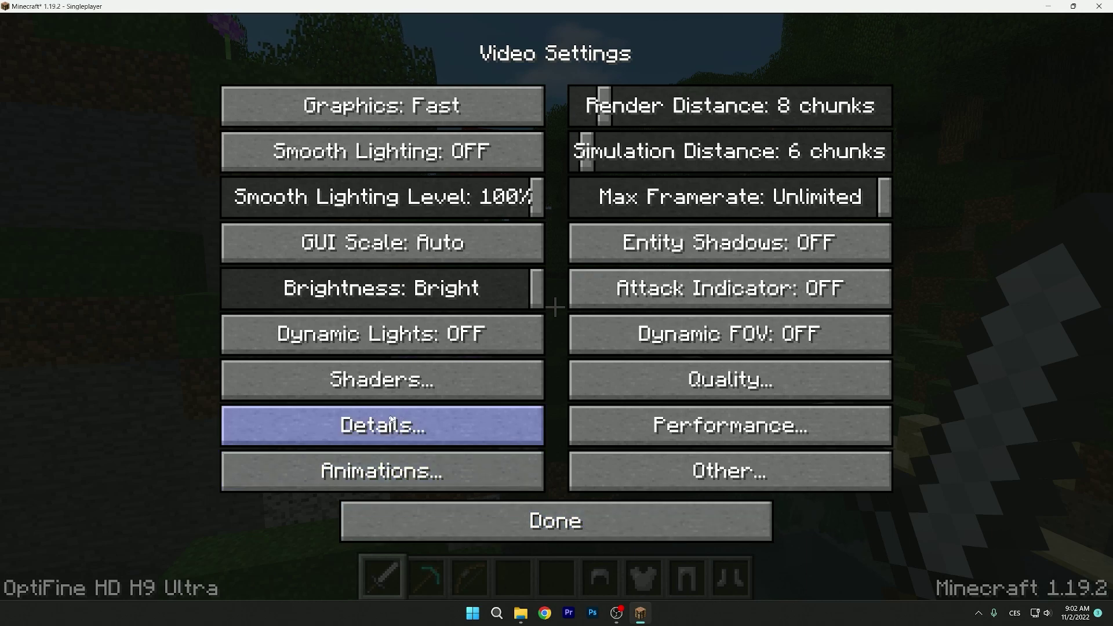
# Step: Turn clouds off in the detail settings
pyautogui.click(355, 440)
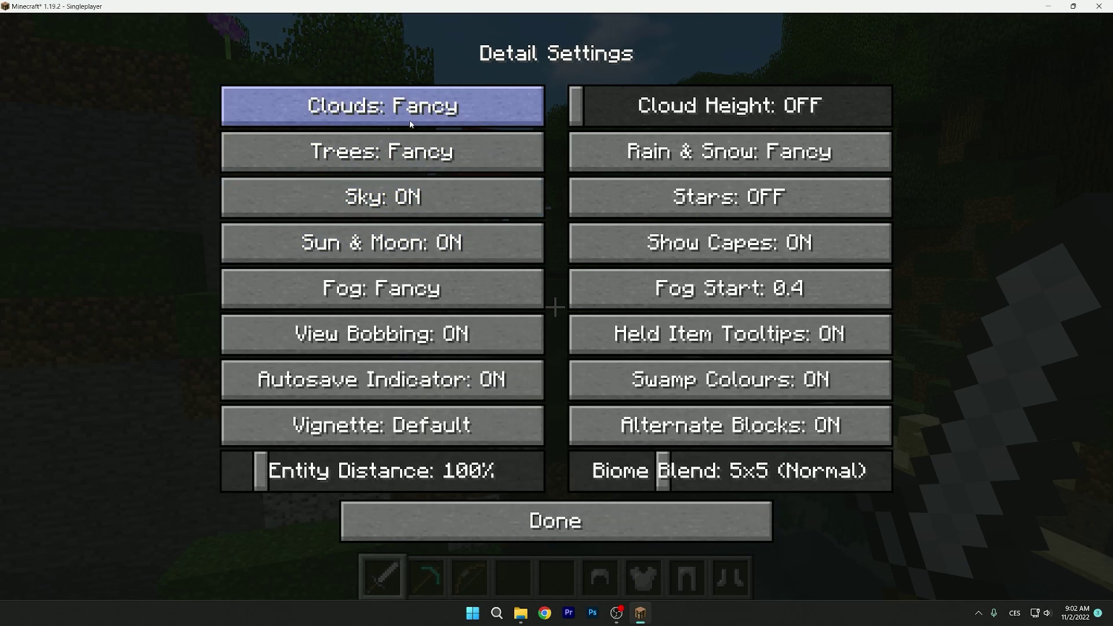
pyautogui.click(350, 118)
pyautogui.click(349, 118)
pyautogui.click(349, 117)
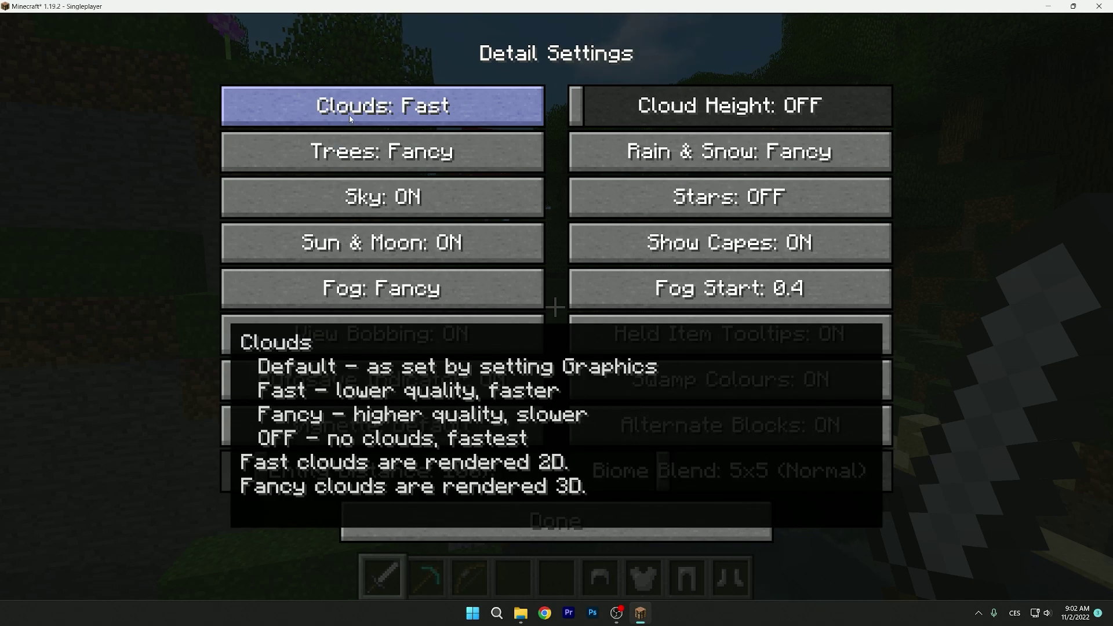
pyautogui.click(349, 115)
pyautogui.click(349, 114)
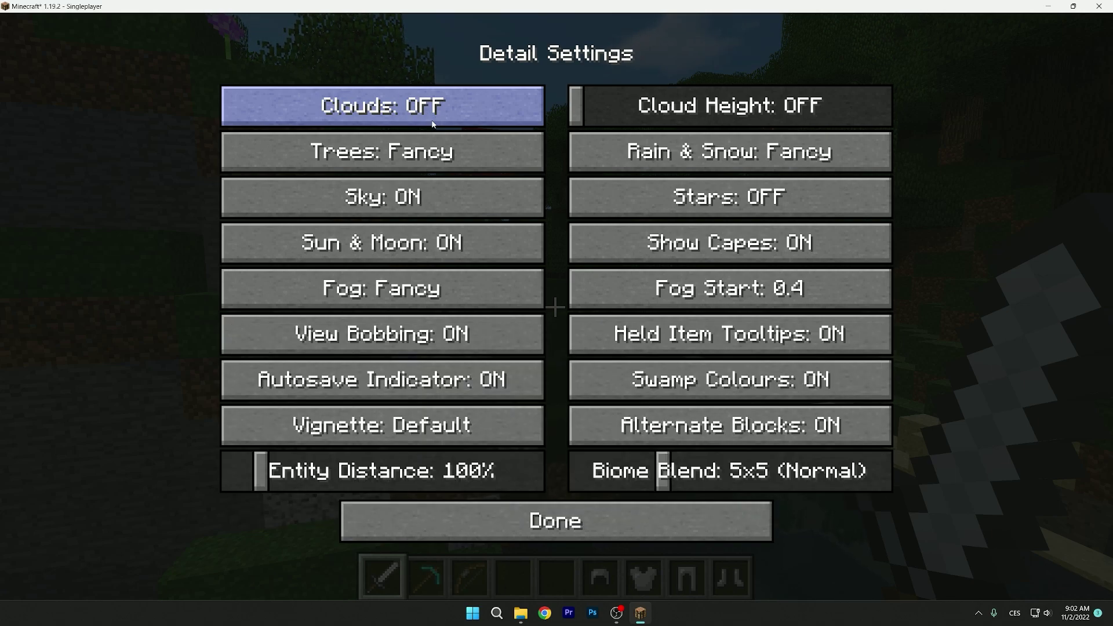
# Step: Cycle through the tree quality options and set trees to Default
pyautogui.click(373, 162)
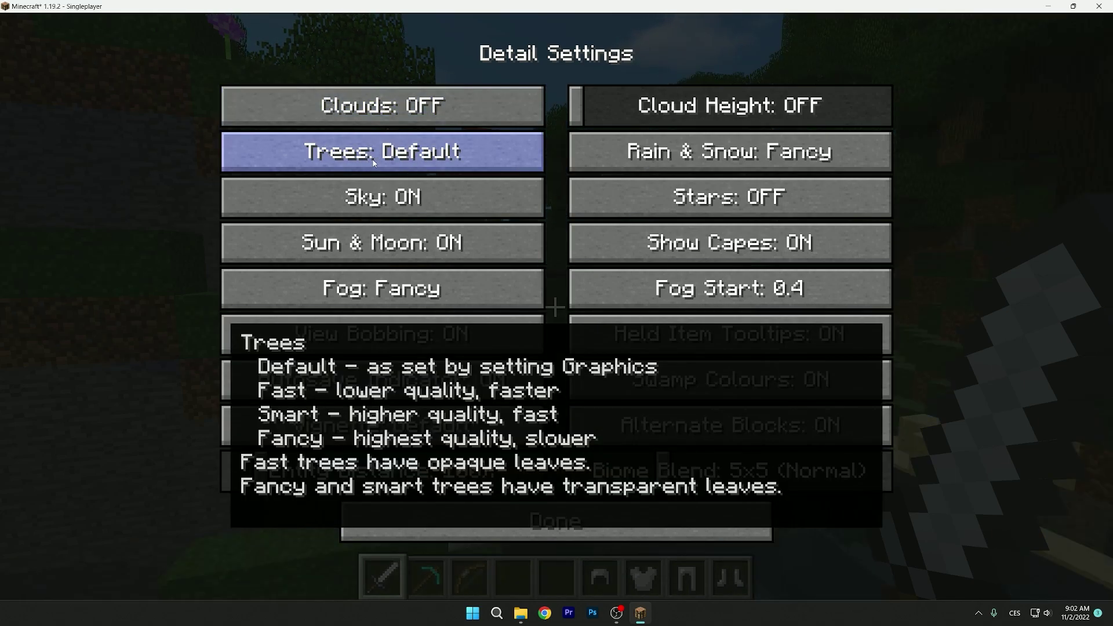
pyautogui.click(373, 162)
pyautogui.click(373, 161)
pyautogui.click(374, 162)
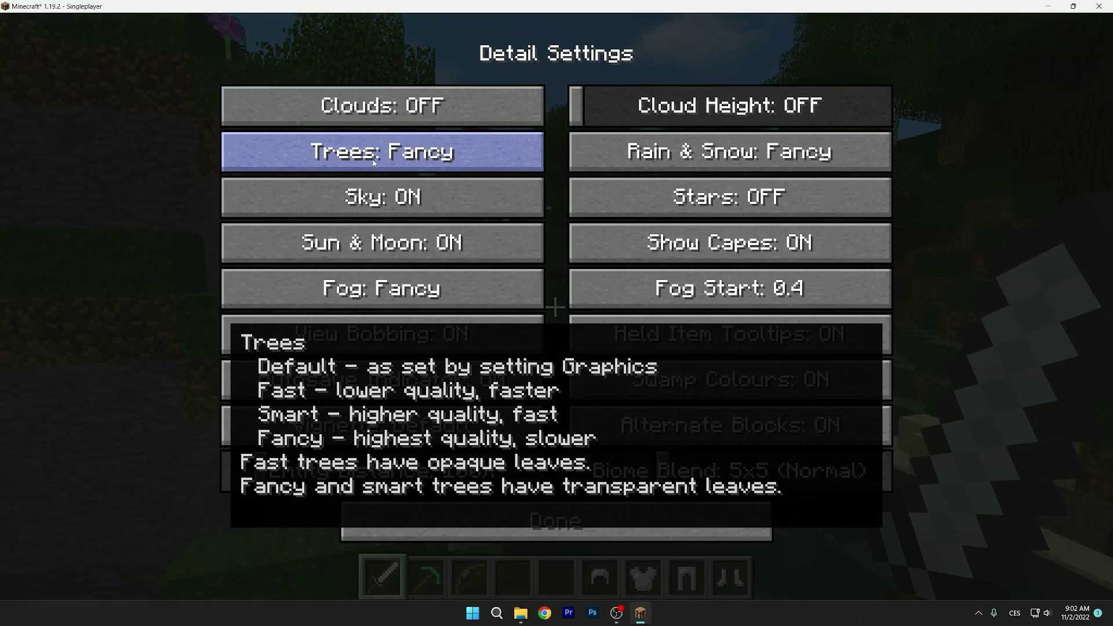
pyautogui.click(373, 163)
pyautogui.click(373, 163)
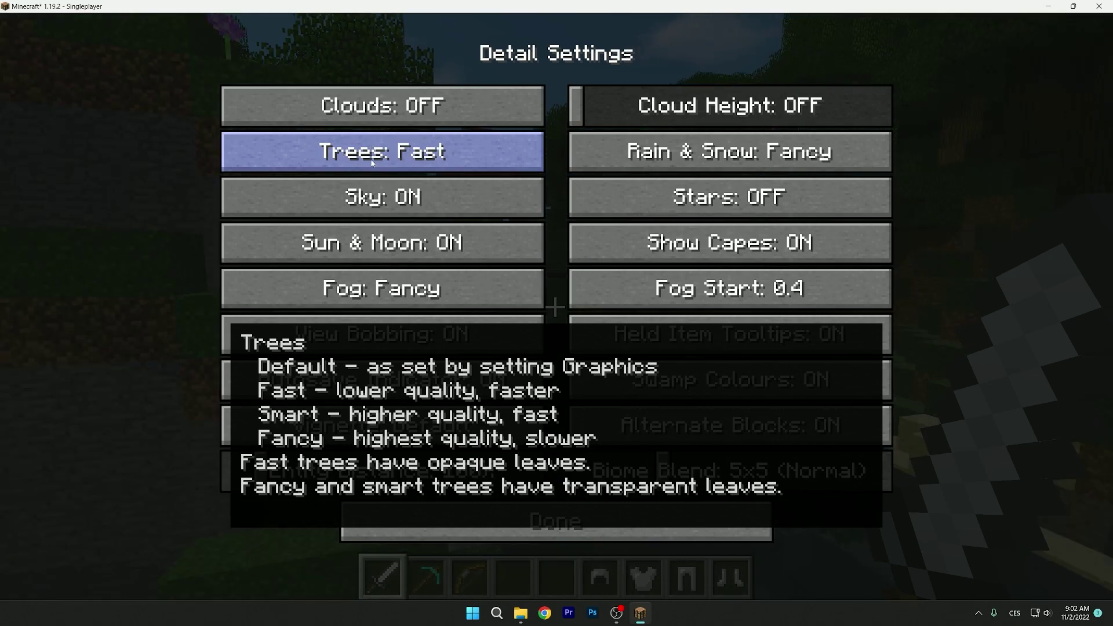
pyautogui.click(473, 156)
pyautogui.click(473, 156)
pyautogui.click(472, 156)
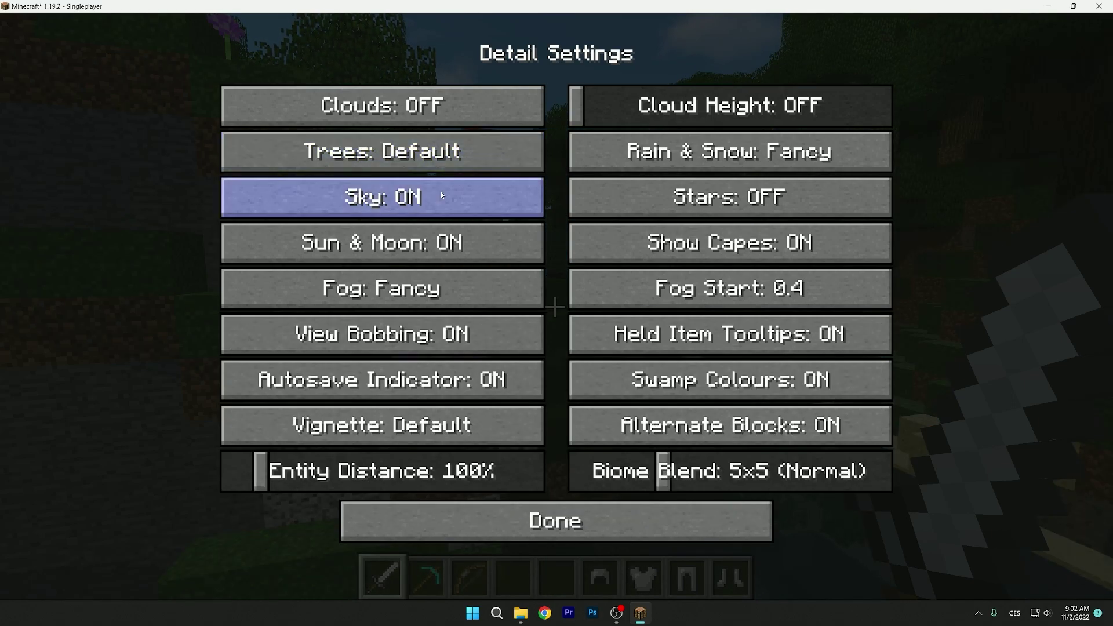
# Step: Turn the sky and fog off and set the vignette to Fast
pyautogui.click(418, 200)
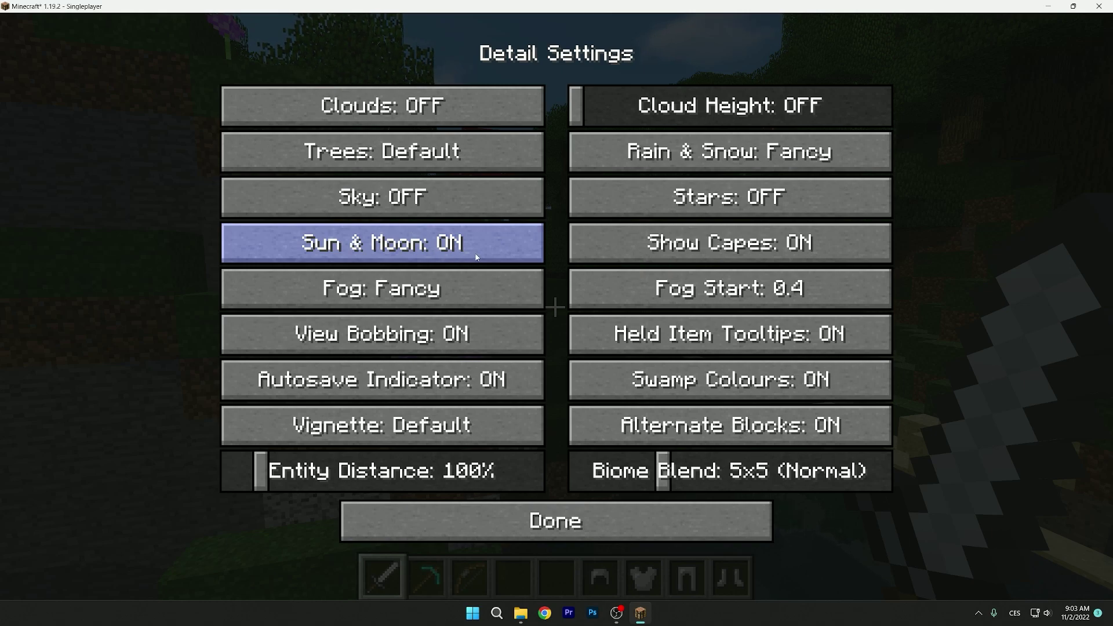
pyautogui.click(360, 295)
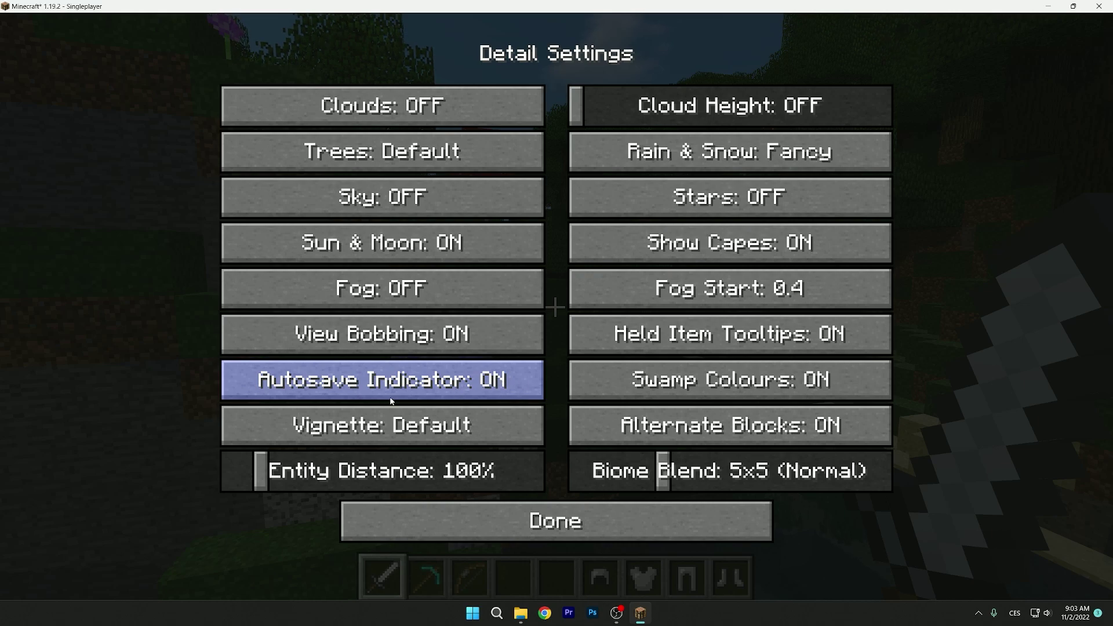
pyautogui.click(414, 433)
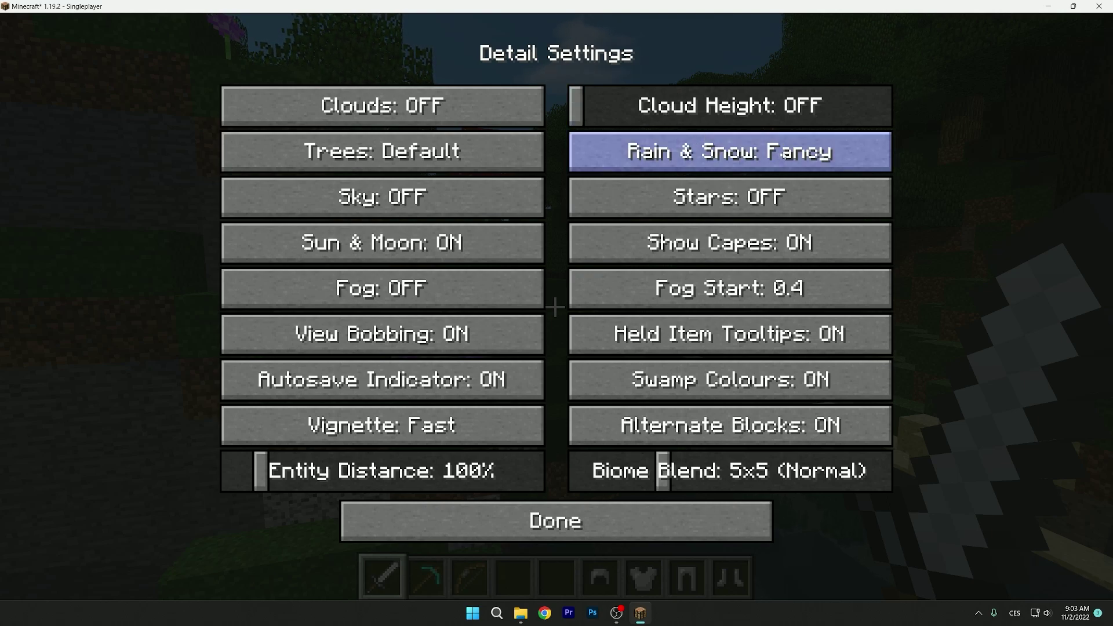
# Step: Turn rain and snow off and set the biome blend to OFF (Fastest)
pyautogui.click(783, 149)
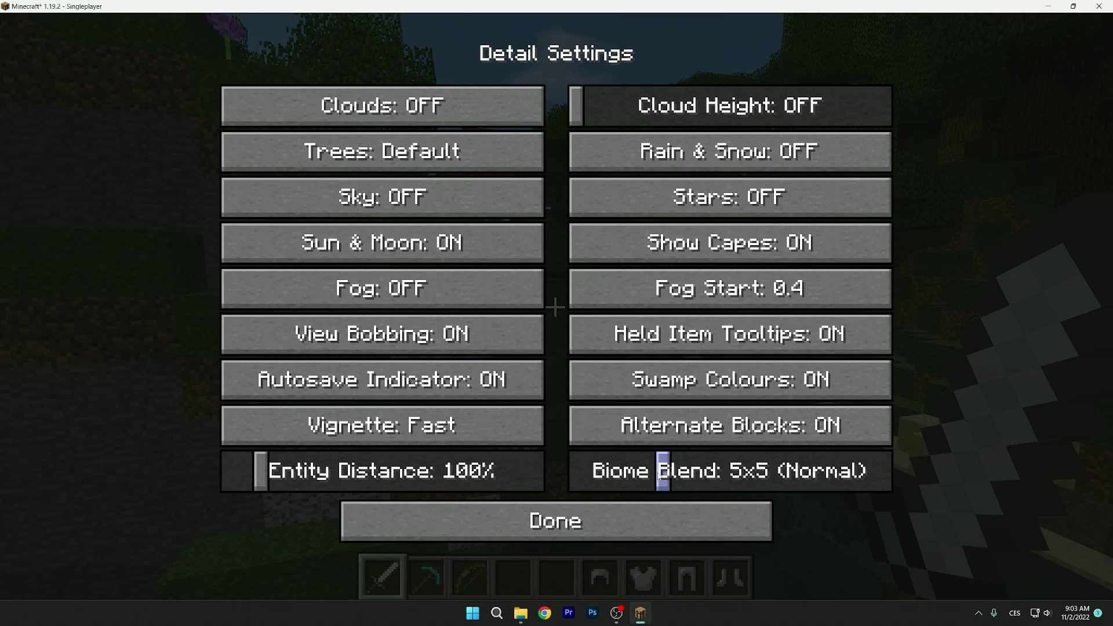
pyautogui.moveTo(675, 477); pyautogui.dragTo(573, 474)
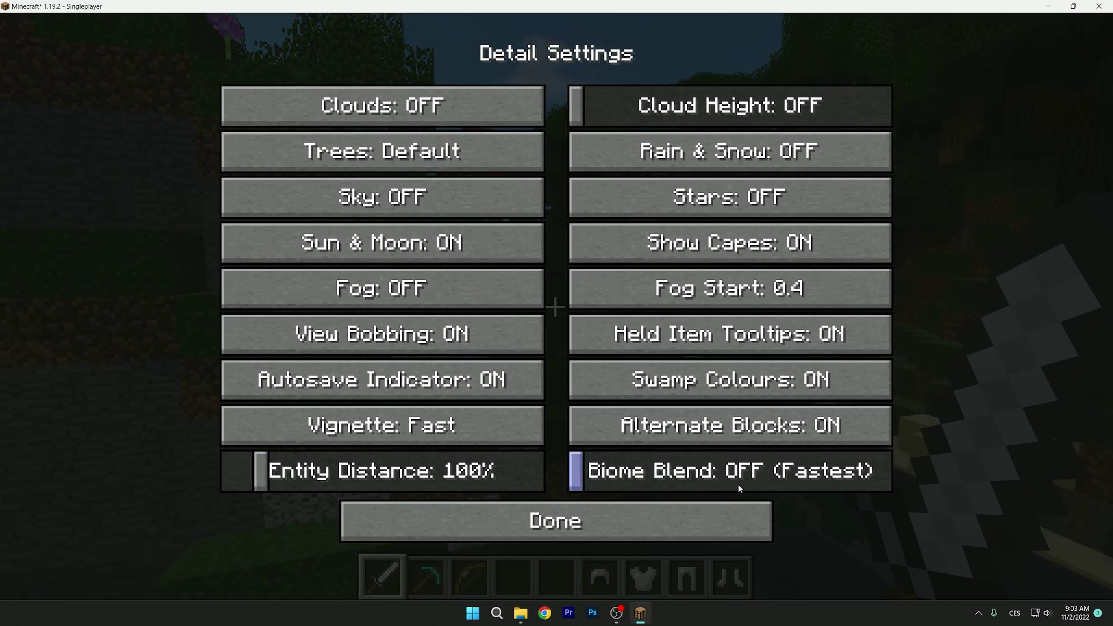
# Step: Cycle through the particle options in the animation settings and set particles to Minimal
pyautogui.click(620, 526)
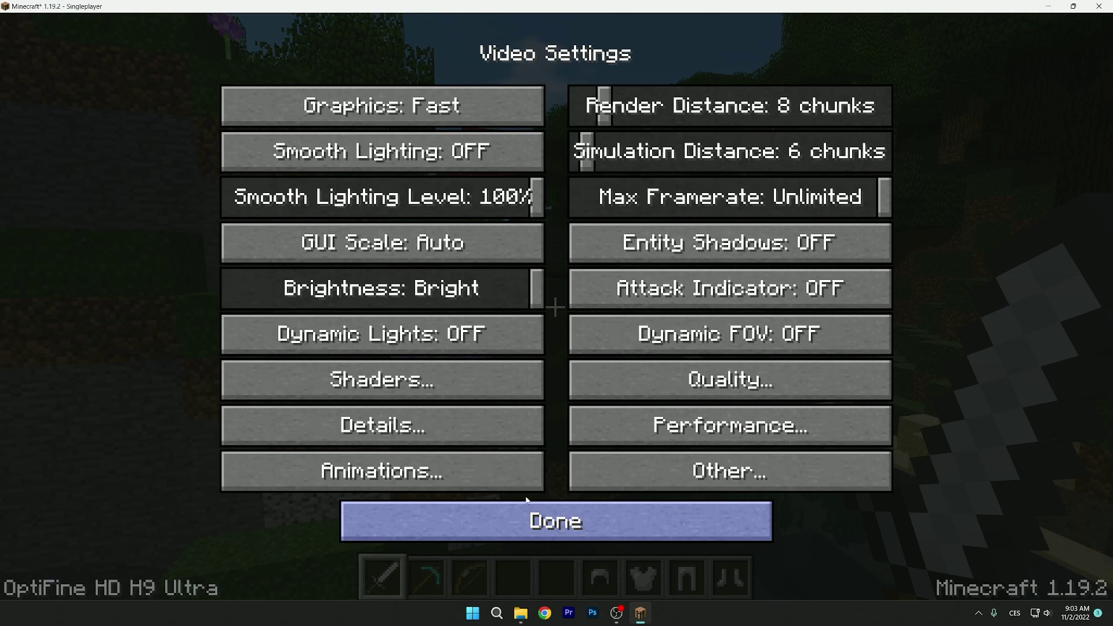
pyautogui.click(463, 471)
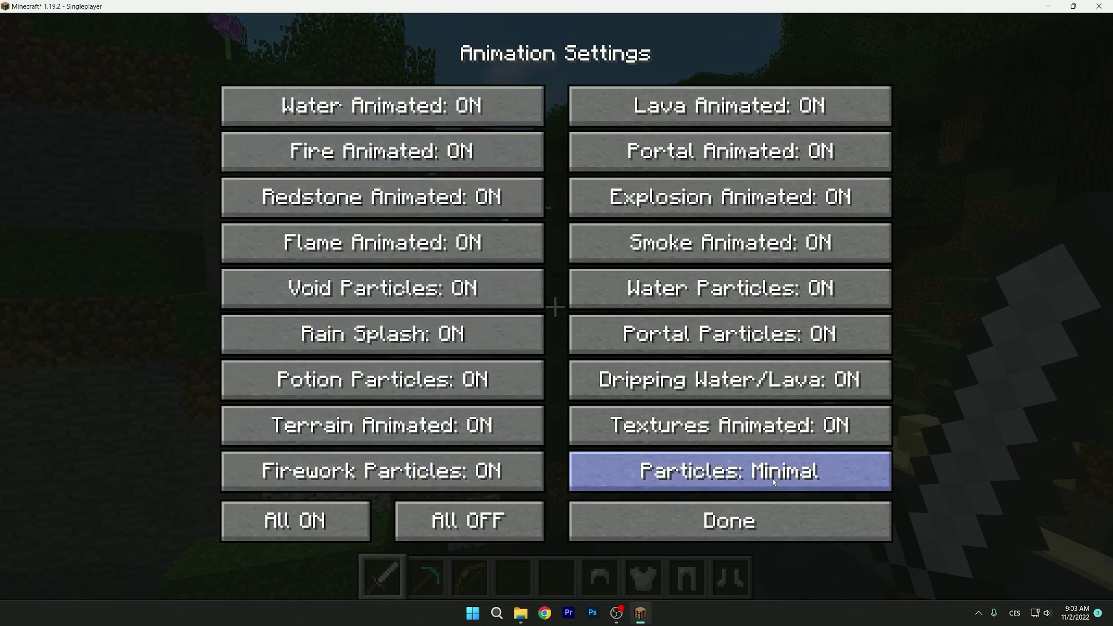
pyautogui.click(684, 472)
pyautogui.click(718, 470)
pyautogui.click(752, 469)
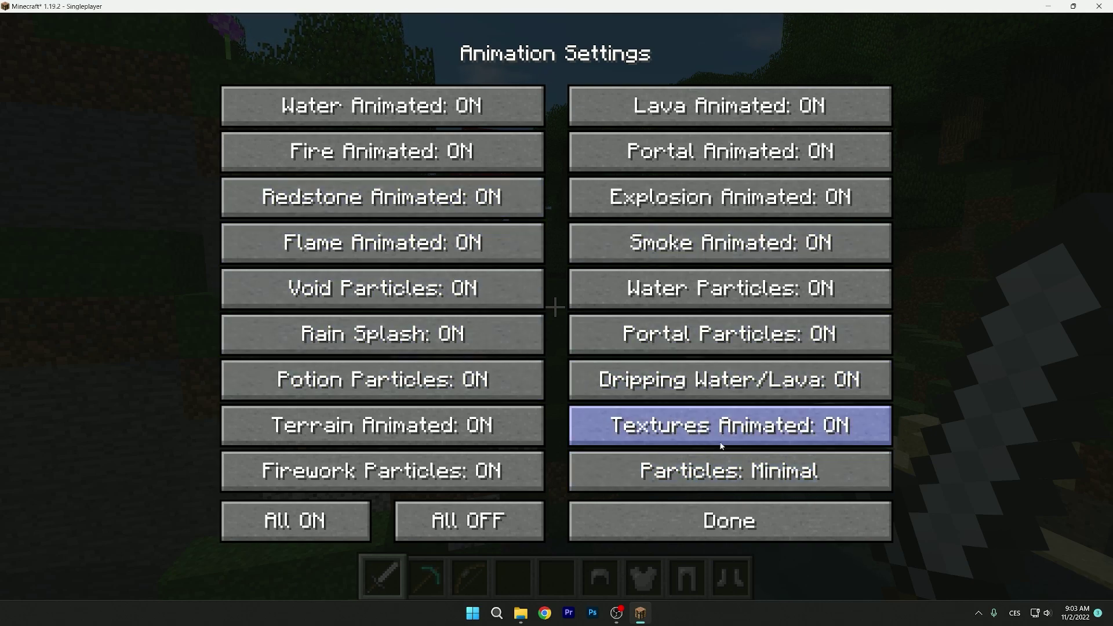
pyautogui.click(777, 540)
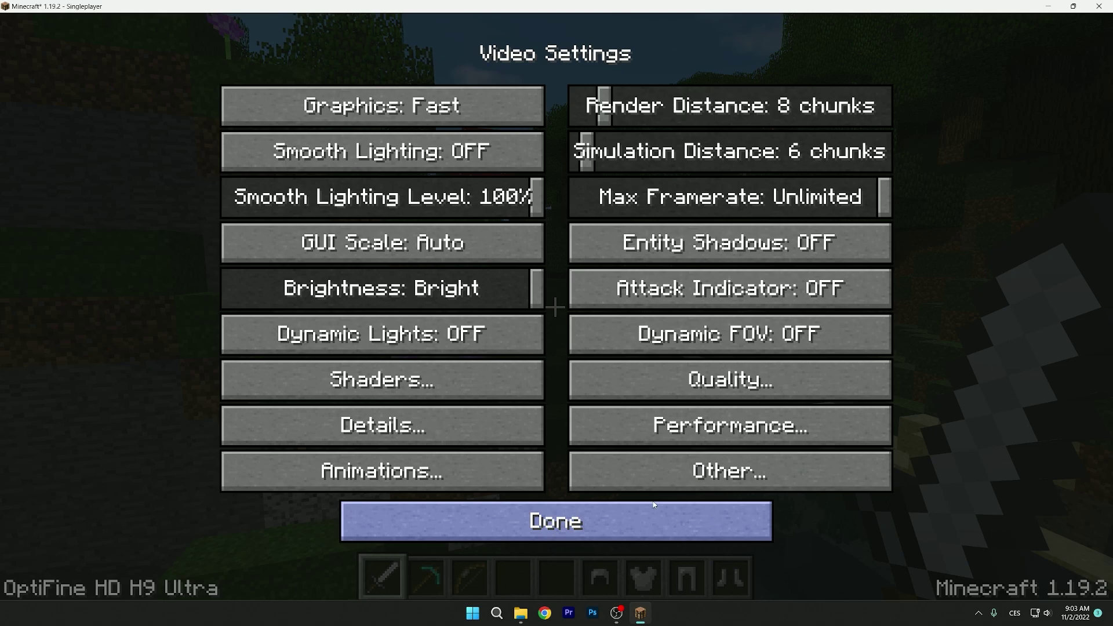
# Step: Return to the game world, show the debug overlay to check the frame rate, and capture a screenshot
pyautogui.click(588, 516)
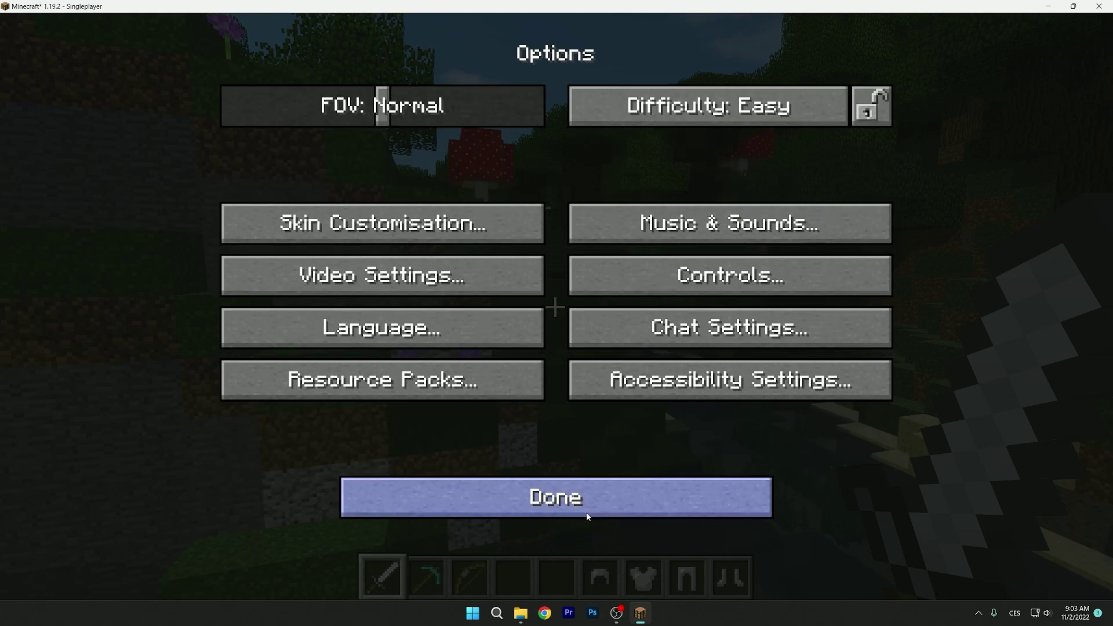
pyautogui.click(382, 494)
pyautogui.press('Escape')
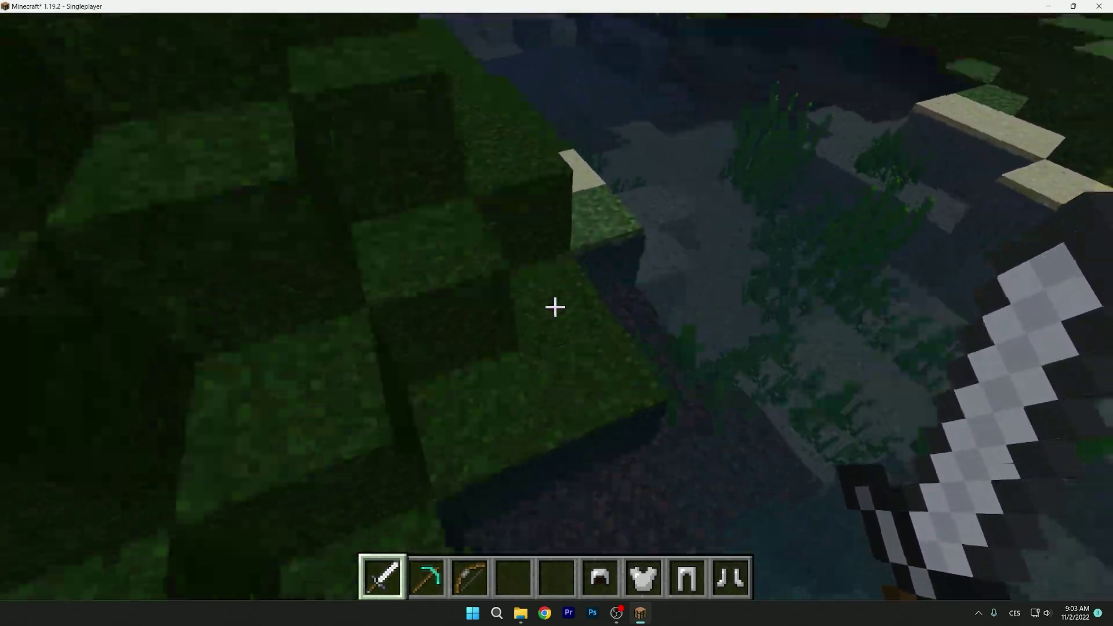
pyautogui.press('F3')
pyautogui.press('F2')
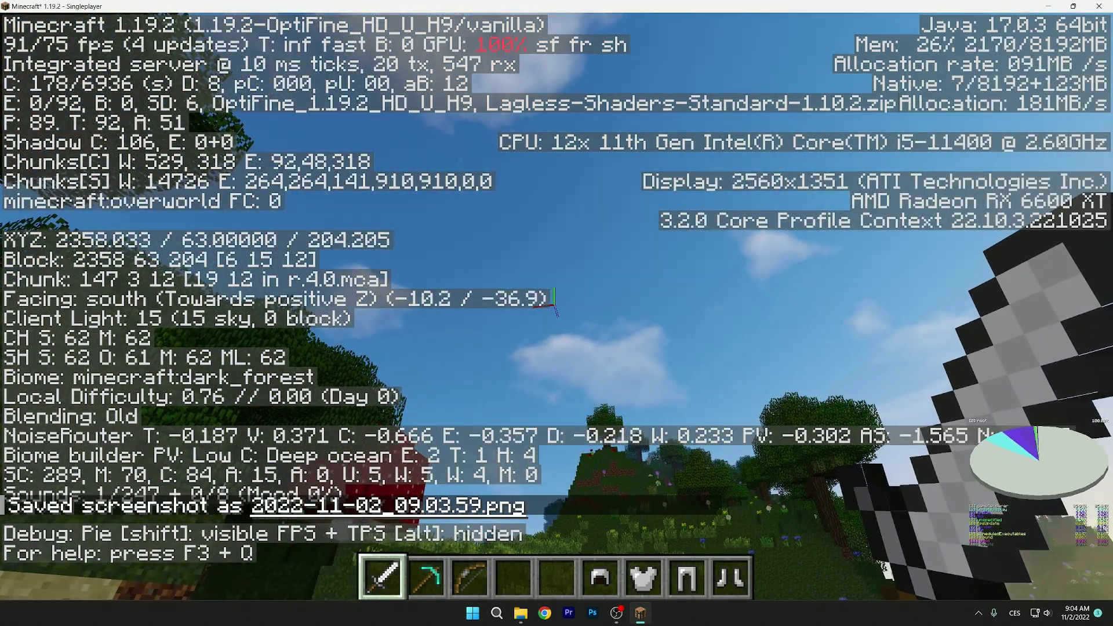
# Step: Set shaders to OFF in the video settings and return to the game world
pyautogui.press('Escape')
pyautogui.click(447, 357)
pyautogui.click(381, 331)
pyautogui.click(380, 397)
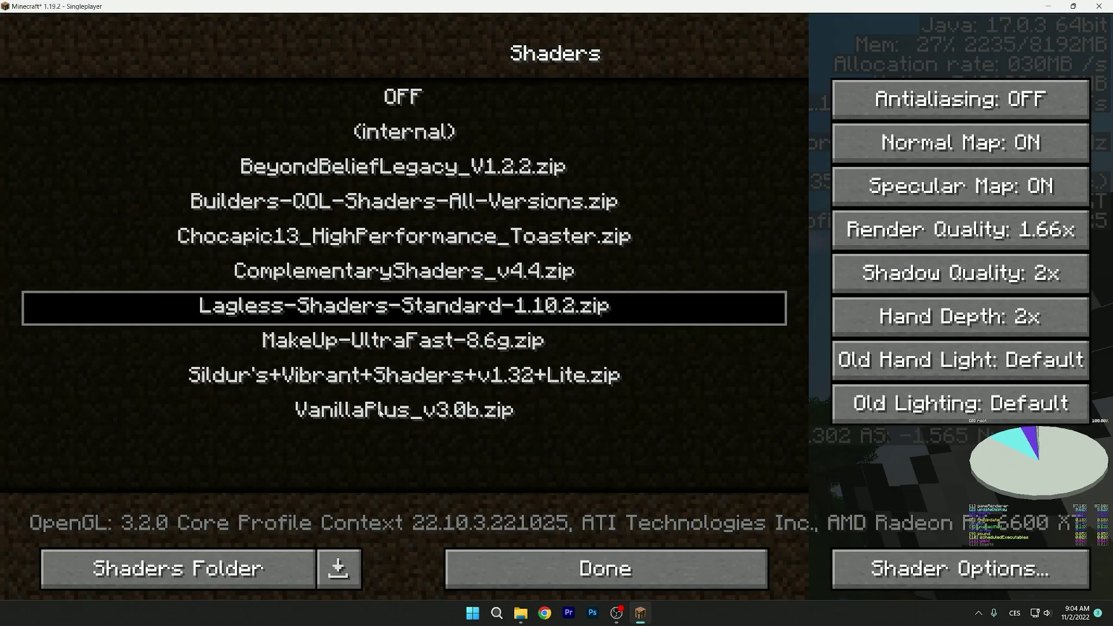
pyautogui.click(422, 316)
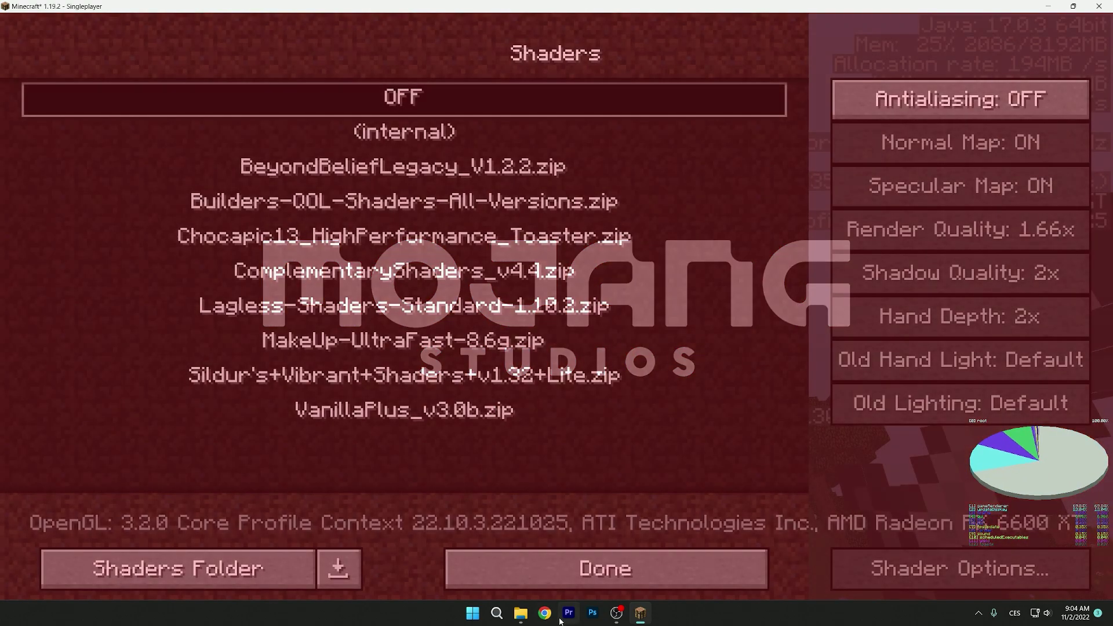
pyautogui.click(555, 577)
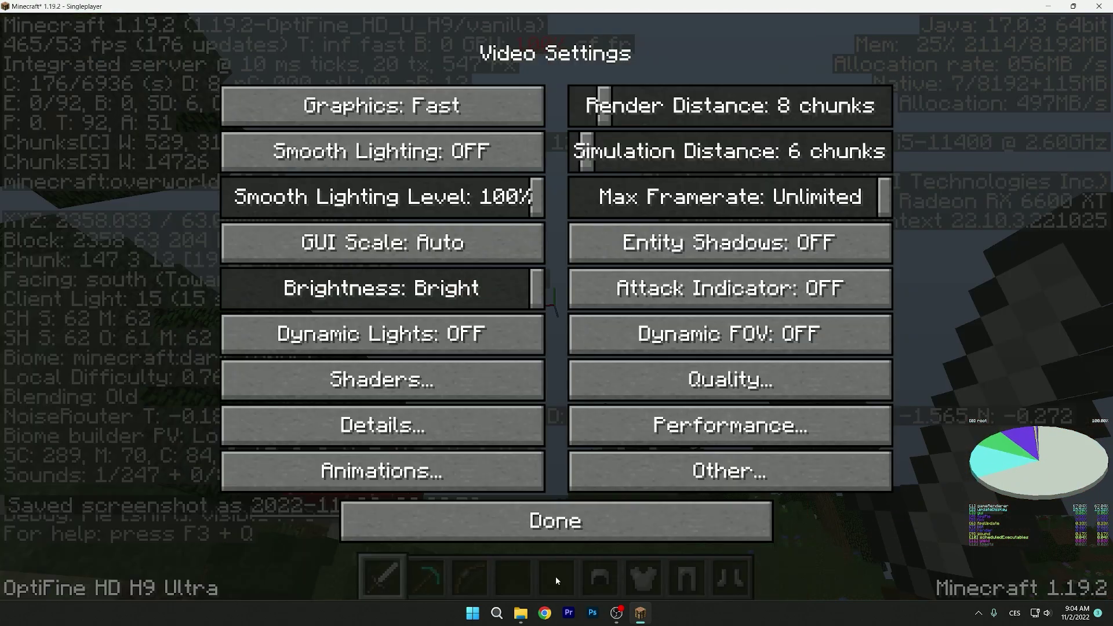
pyautogui.press('Escape')
pyautogui.press('Escape')
pyautogui.press('Escape')
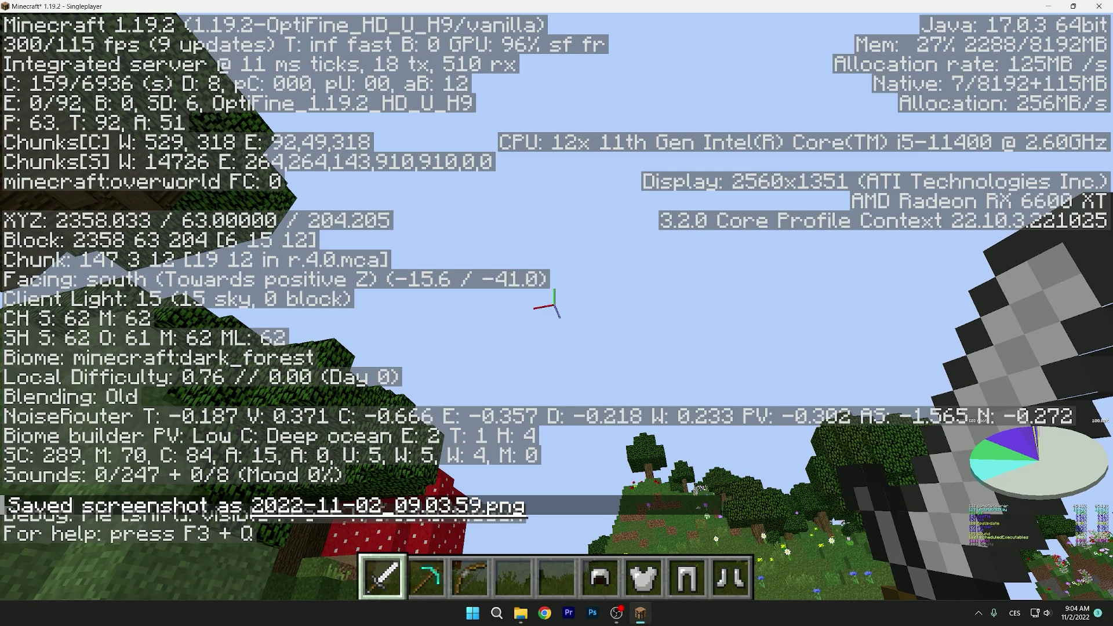